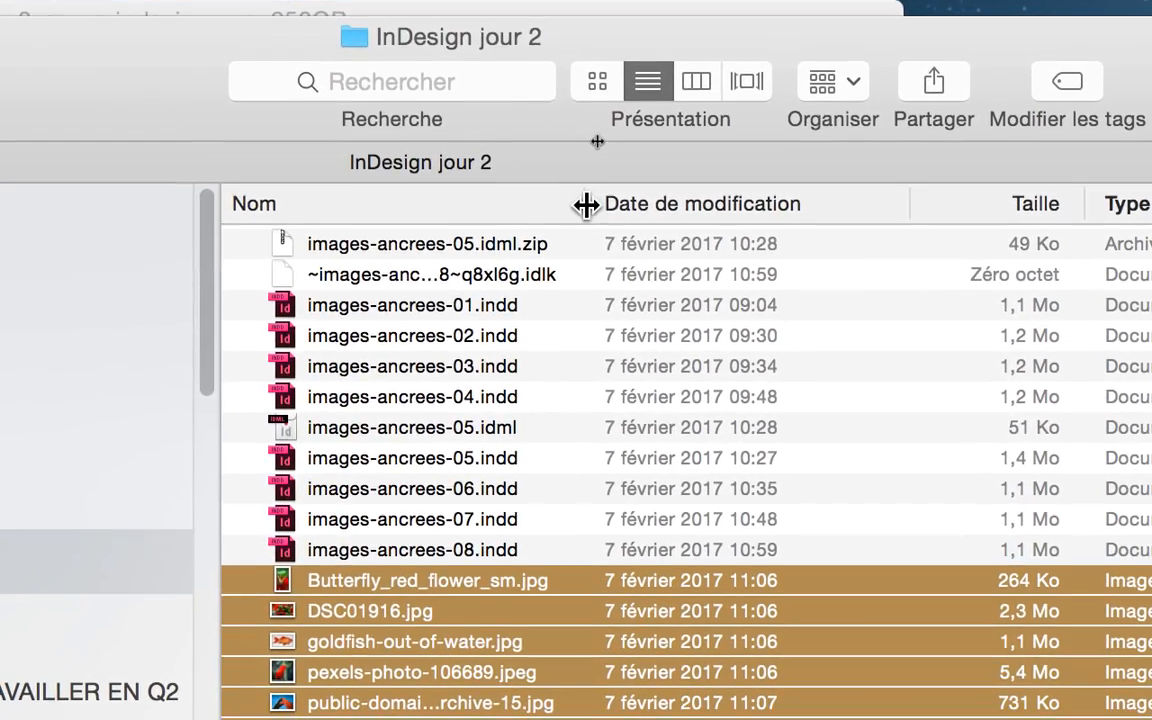
Widen the file name column of the InDesign jour 2 folder, and switch to images-ancrees-08.indd in InDesign.
left_click_drag(586, 205, 745, 204)
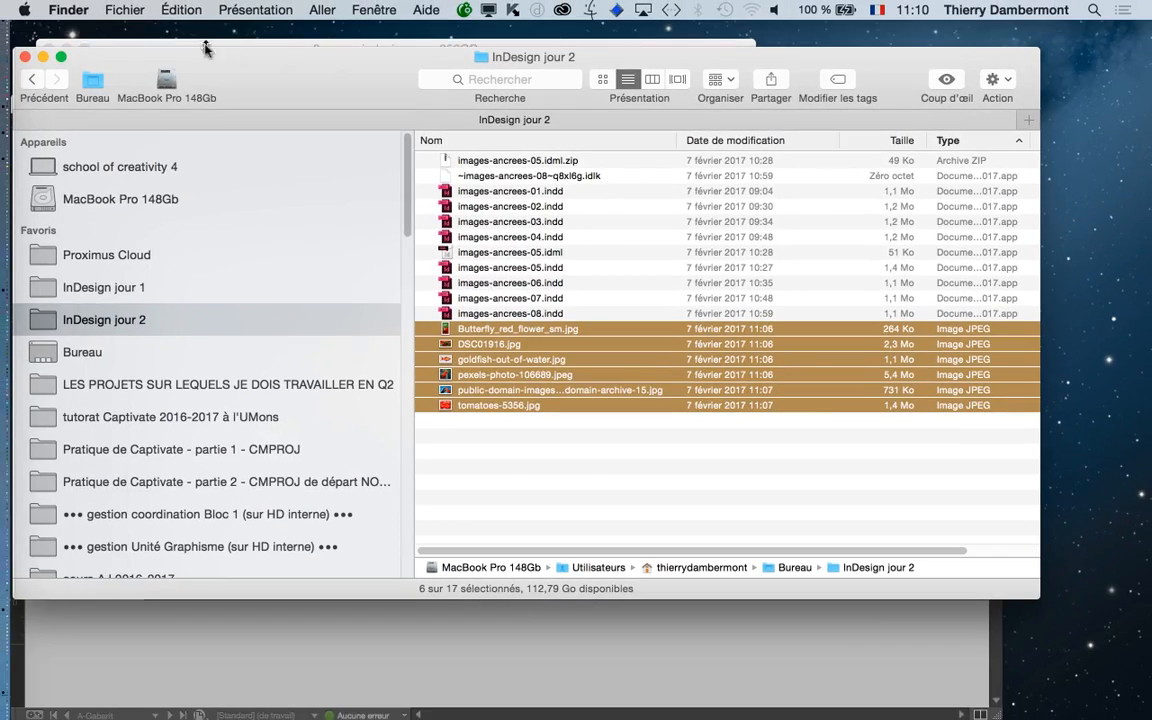
key("super+w")
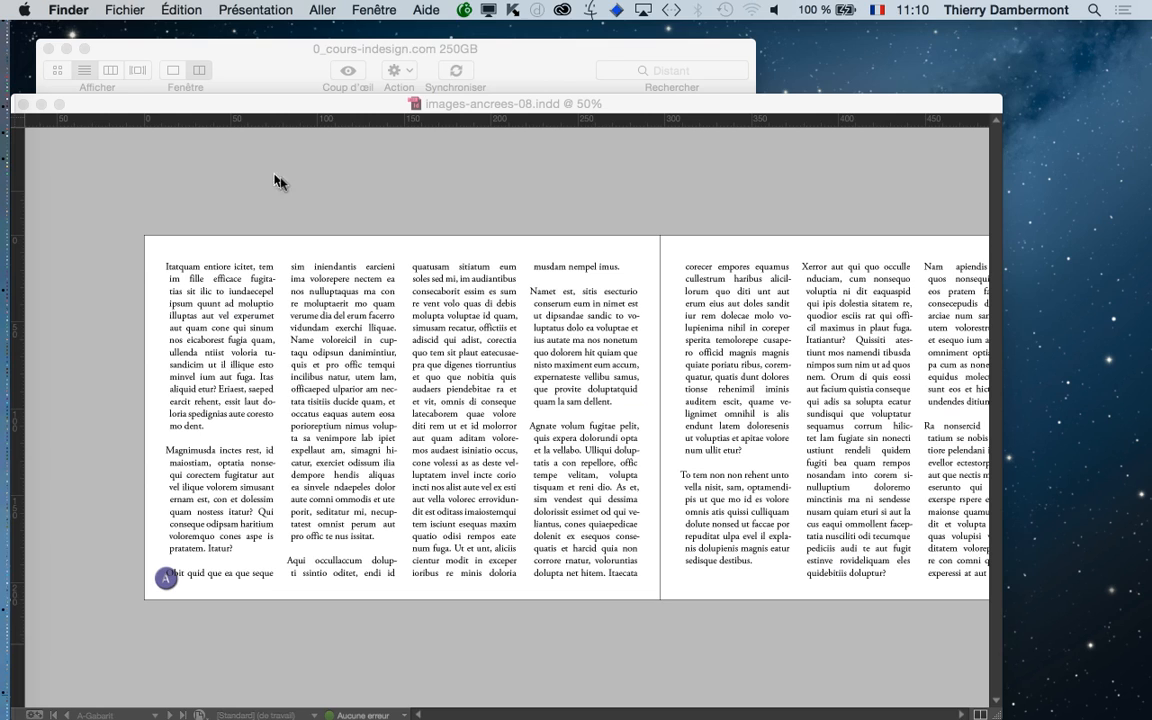
left_click(386, 120)
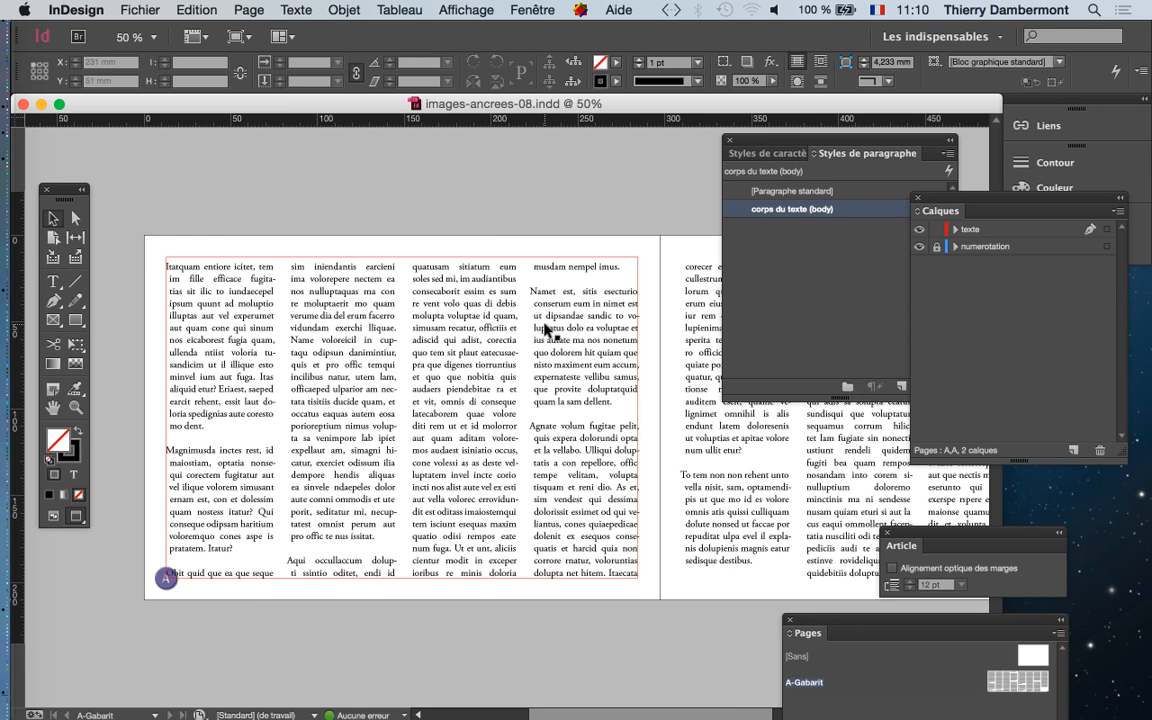
Show the master spread in normal view mode at 25% and move the Tools panel farther away from the pages.
key("super+minus")
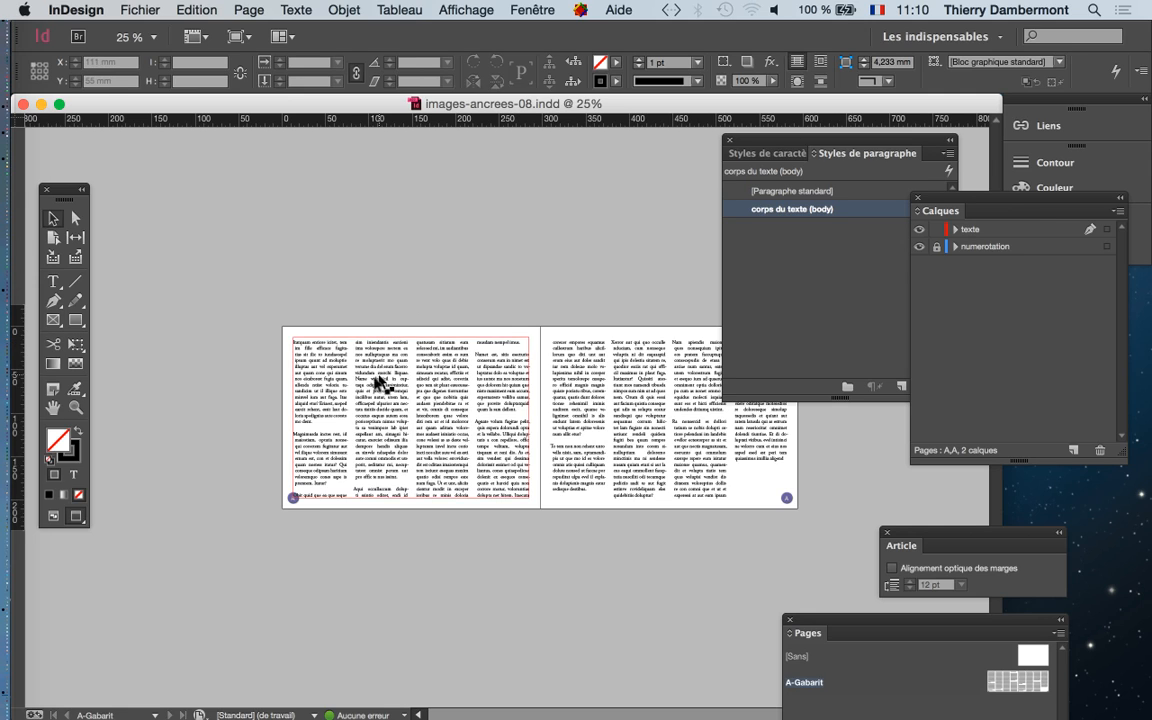
left_click(54, 517)
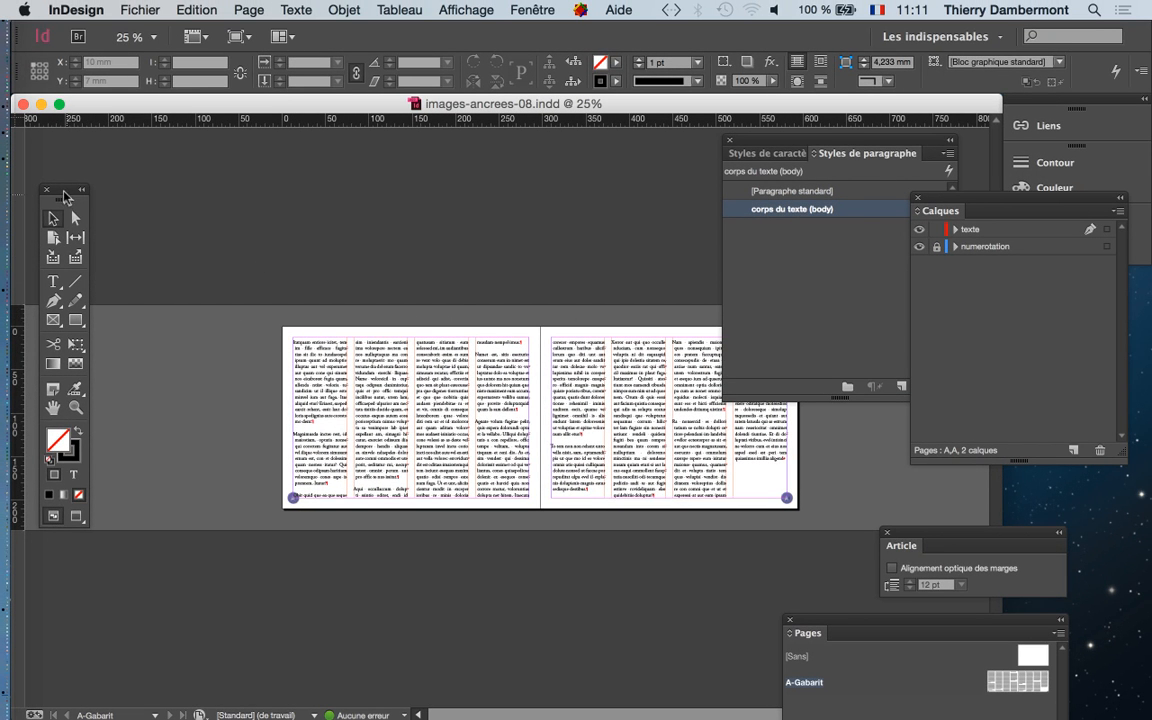
left_click_drag(64, 188, 36, 171)
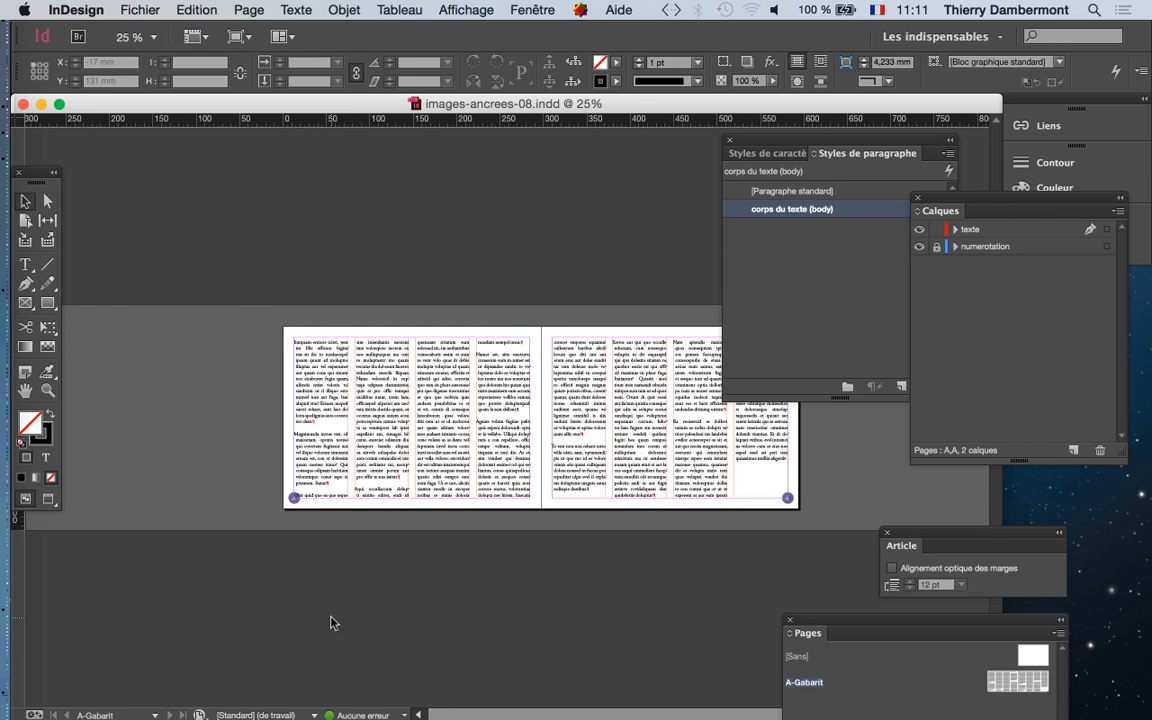
Import the six JPEG images from the InDesign jour 2 folder together, loading them for placement.
left_click(140, 10)
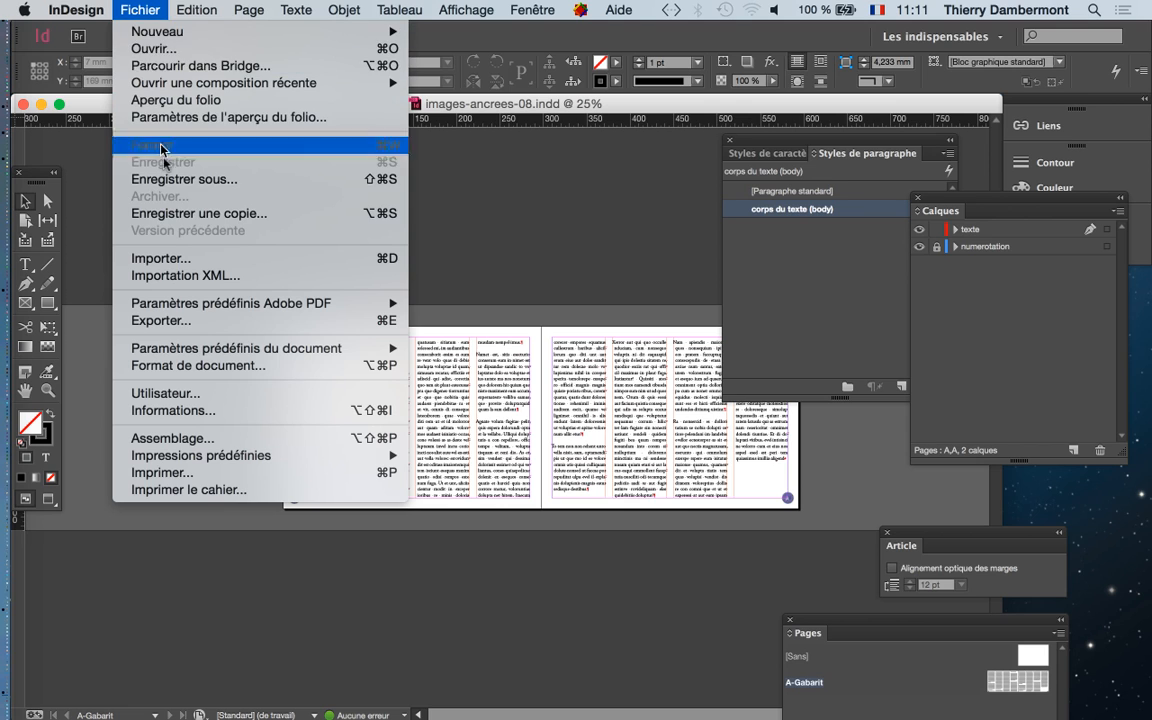
left_click(232, 258)
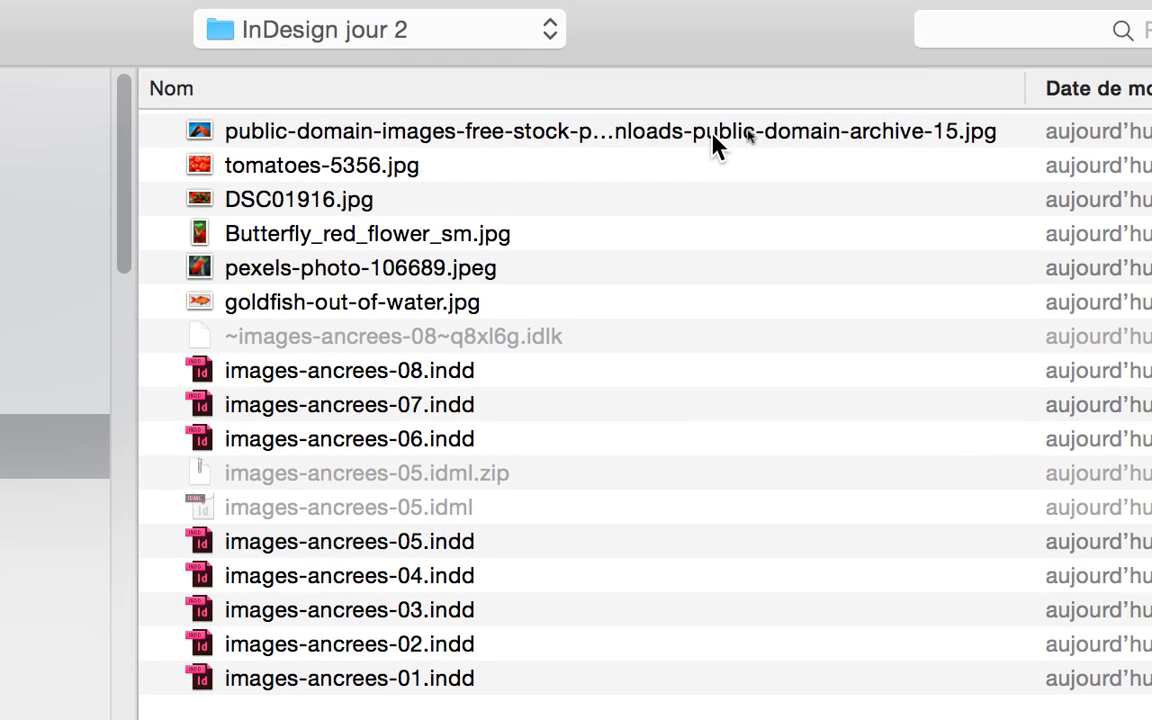
left_click(712, 138)
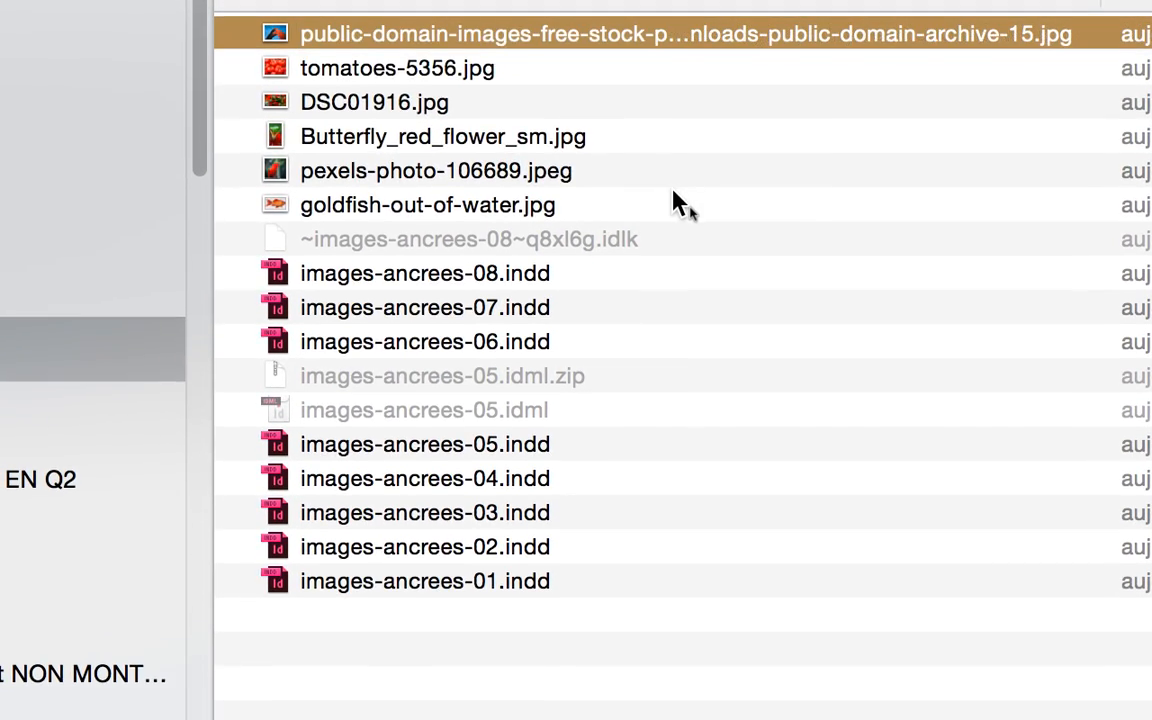
left_click(613, 299, "shift")
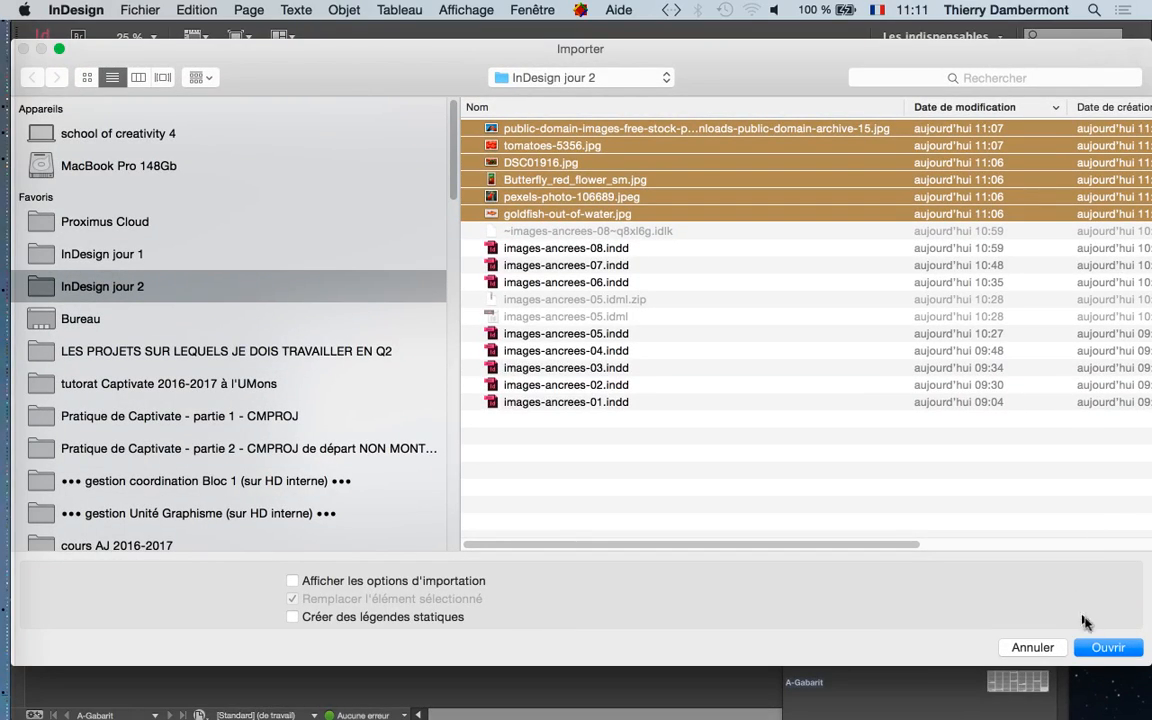
left_click(1106, 648)
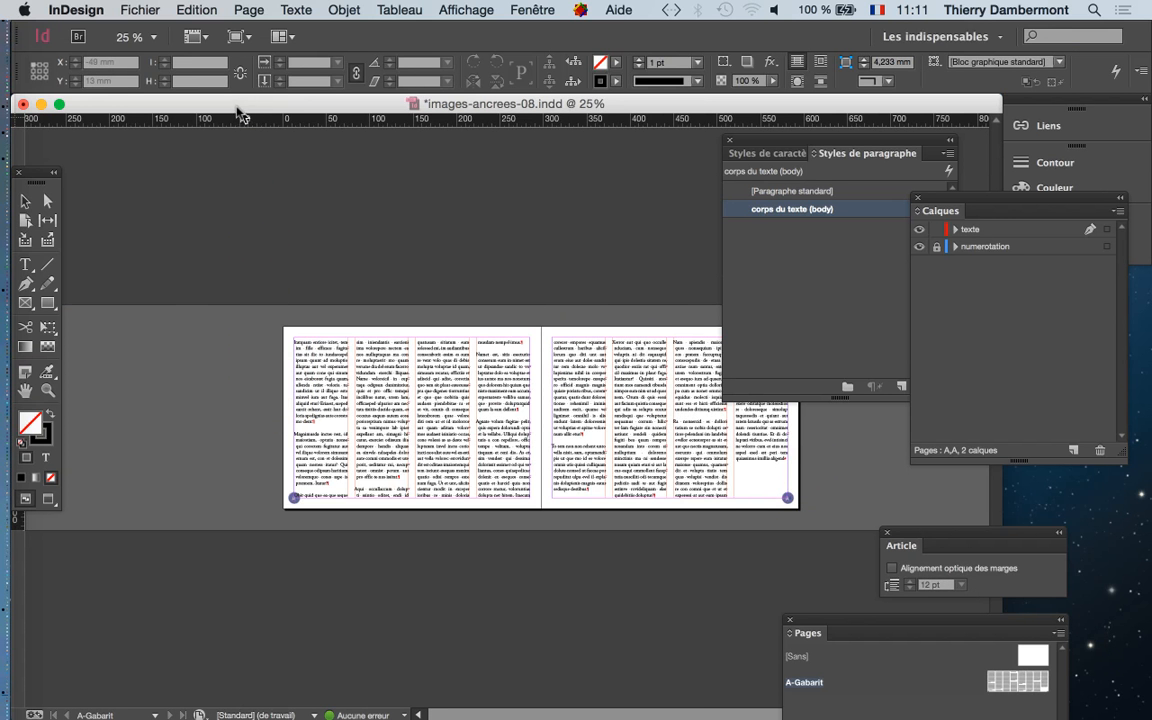
Cycle through the six loaded images until the tomatoes picture is first to be placed.
scroll(160, 375, "up", 2)
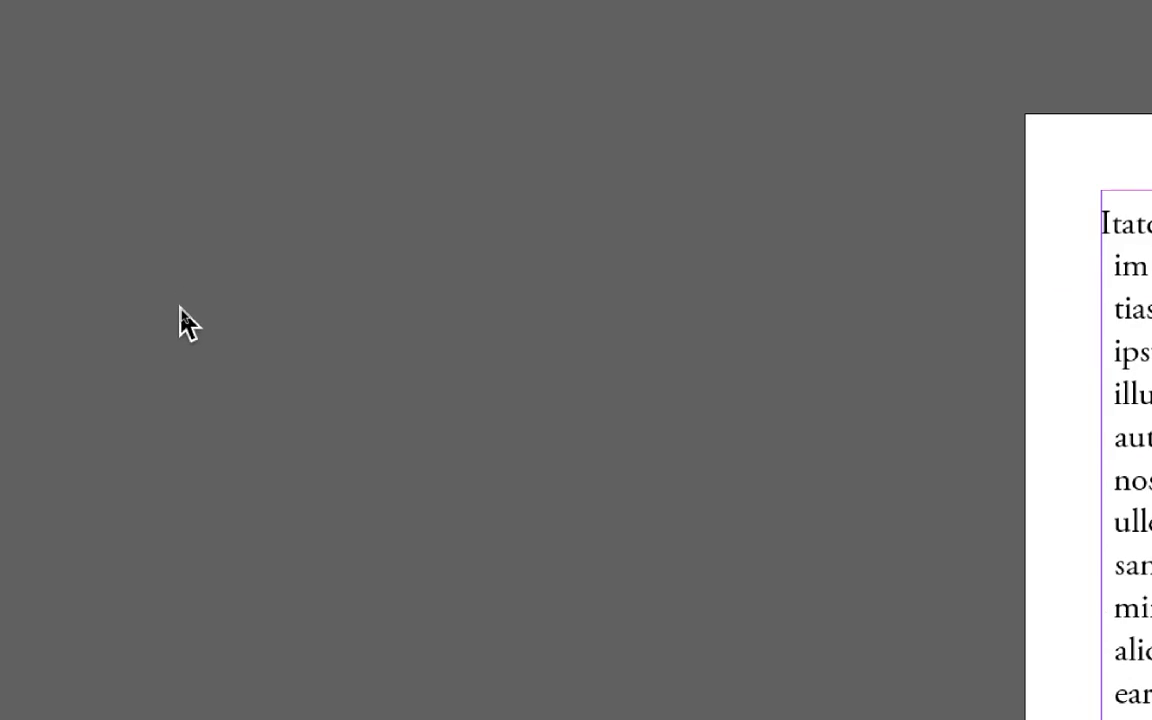
left_click(157, 315)
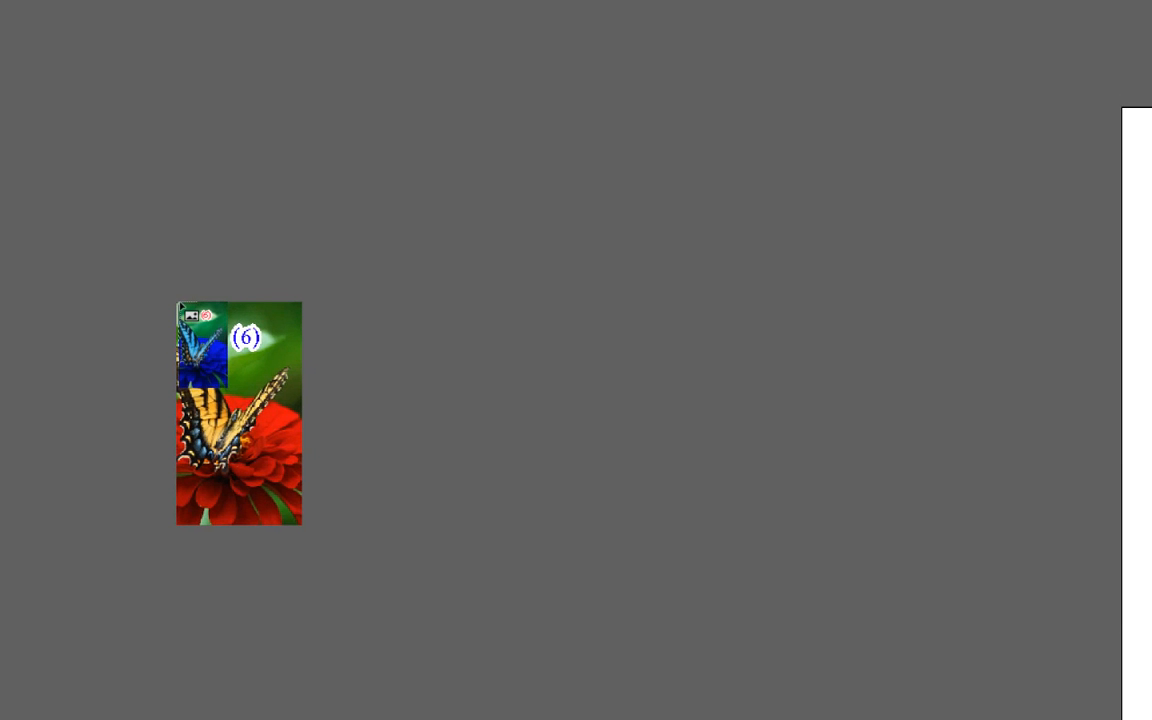
key("Right")
key("Right")
key("Right")
key("Right")
key("Right")
key("Right")
key("Right")
key("Right")
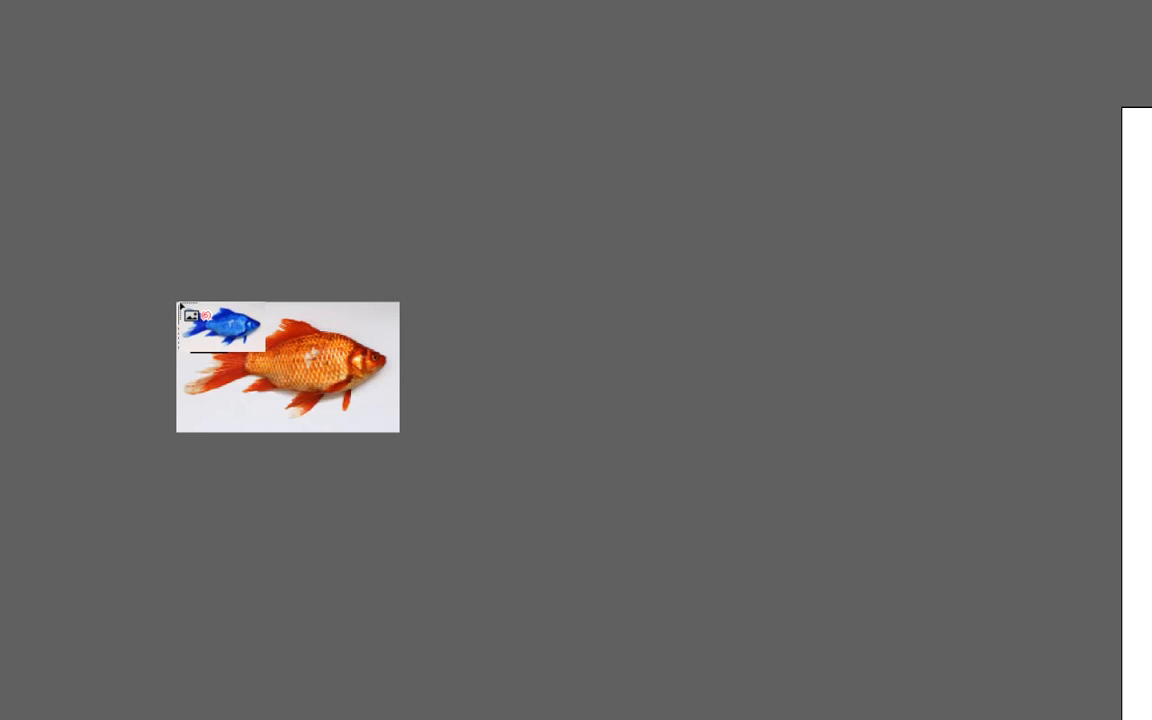
key("Right")
key("Right")
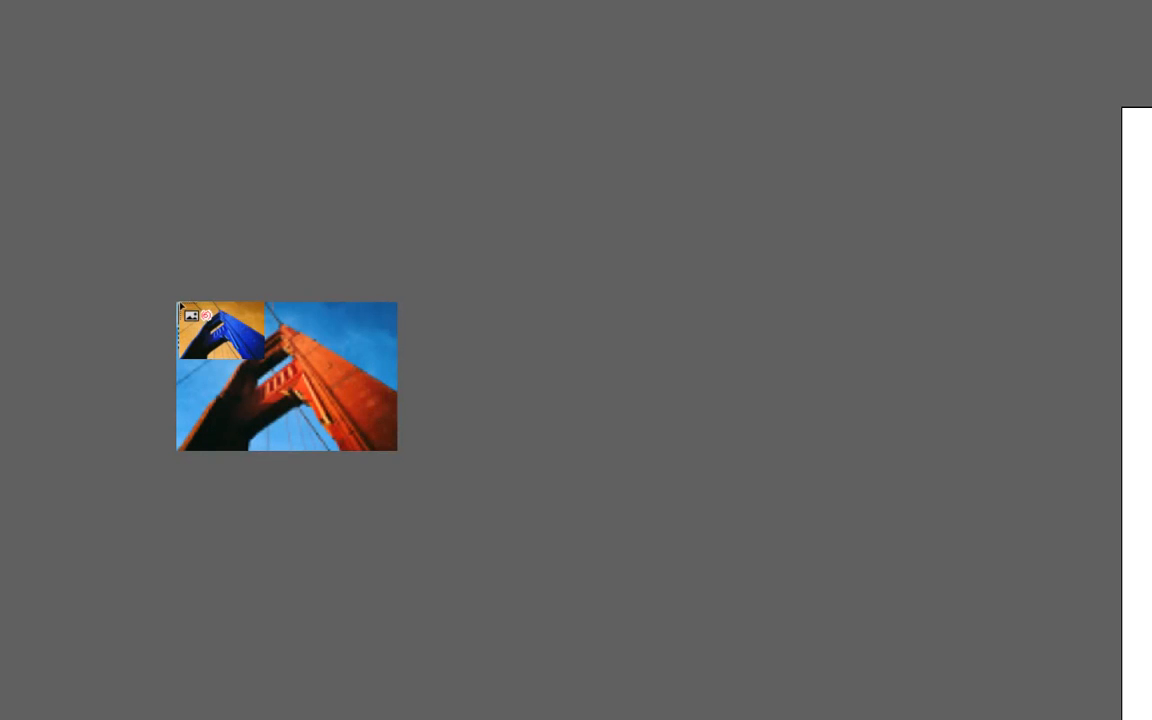
key("Right")
key("Right")
key("Right")
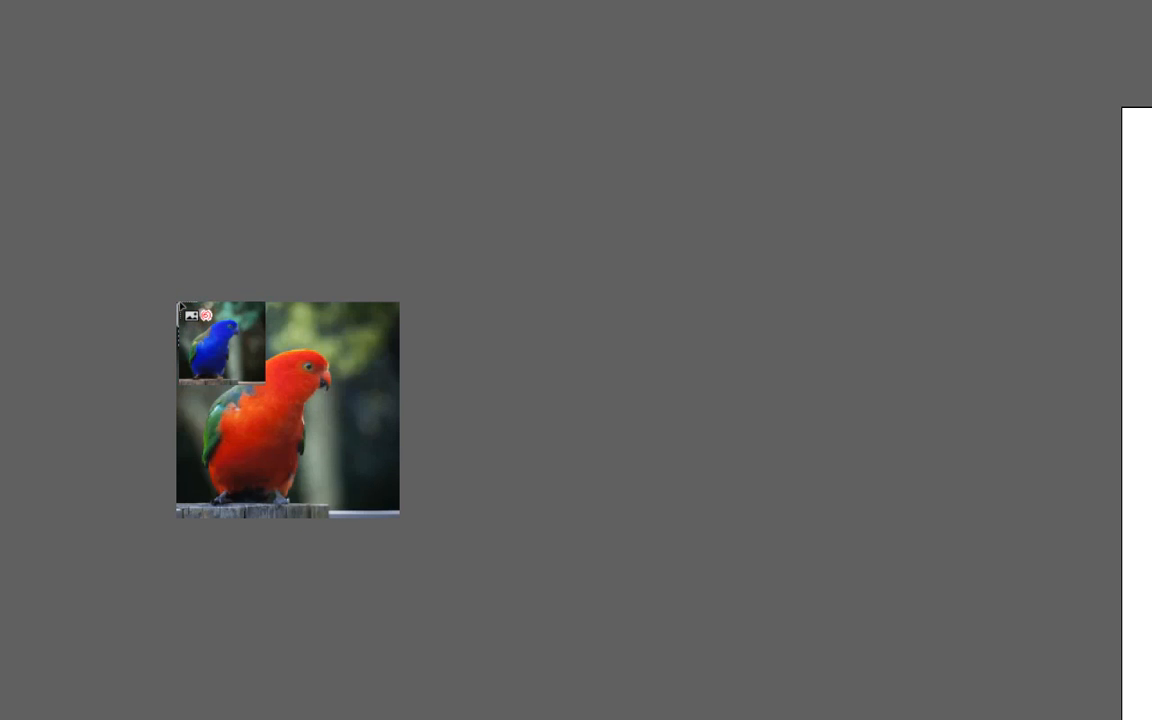
key("Right")
key("Right")
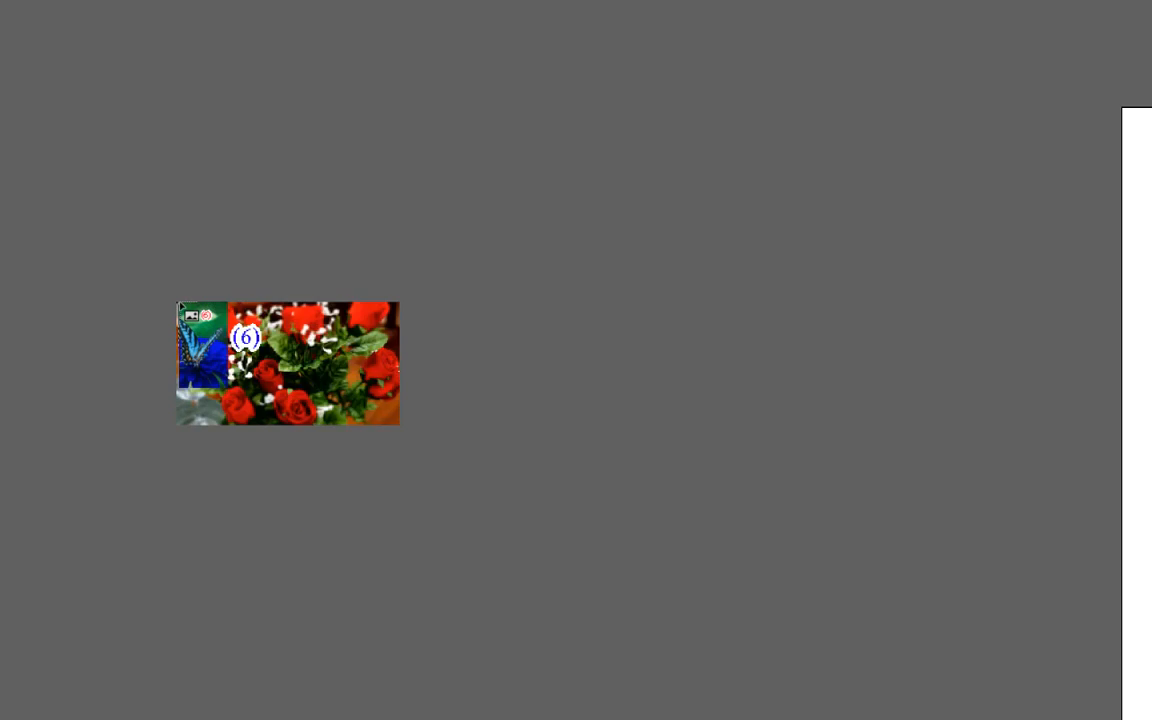
key("Right")
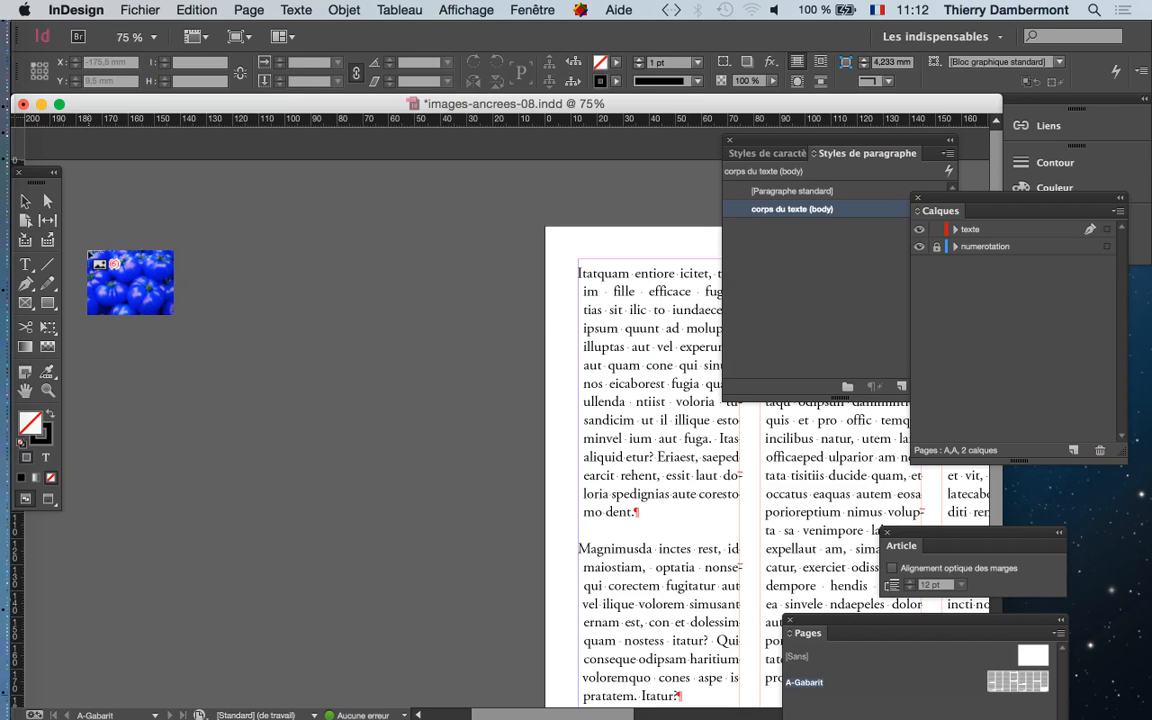
Place the loaded images on the pasteboard as a three-by-two grid about 145 mm wide, and undo the placement.
left_click_drag(89, 253, 464, 560)
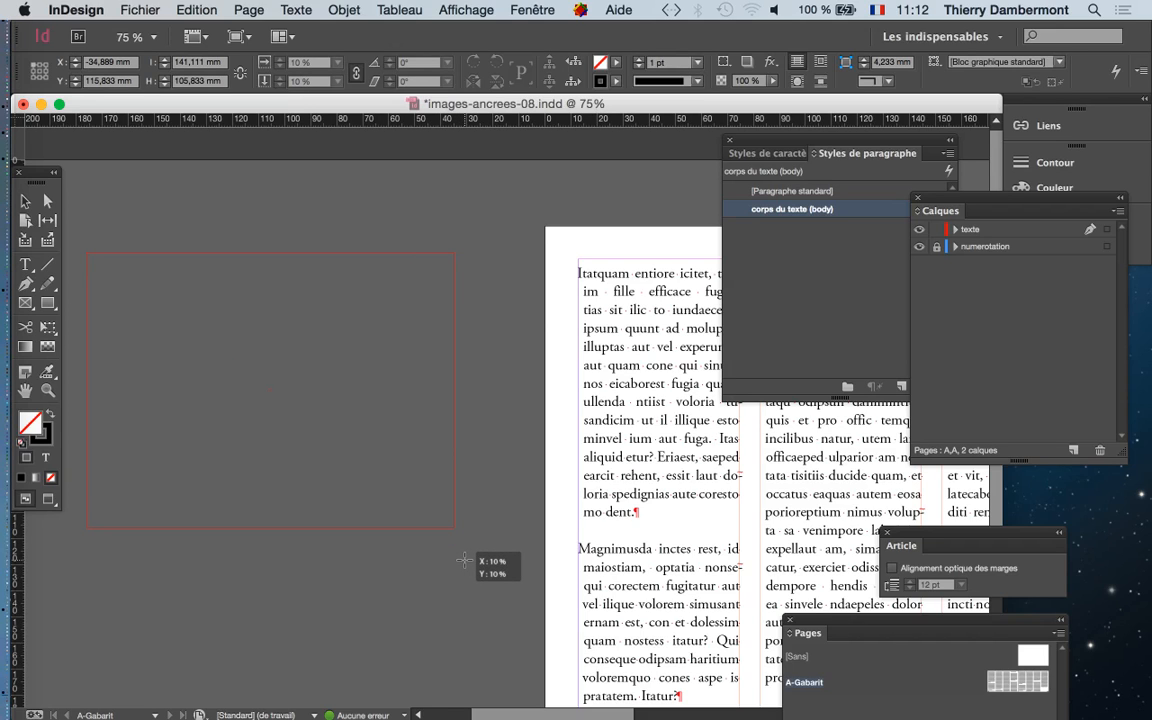
left_click_drag(464, 560, 462, 556)
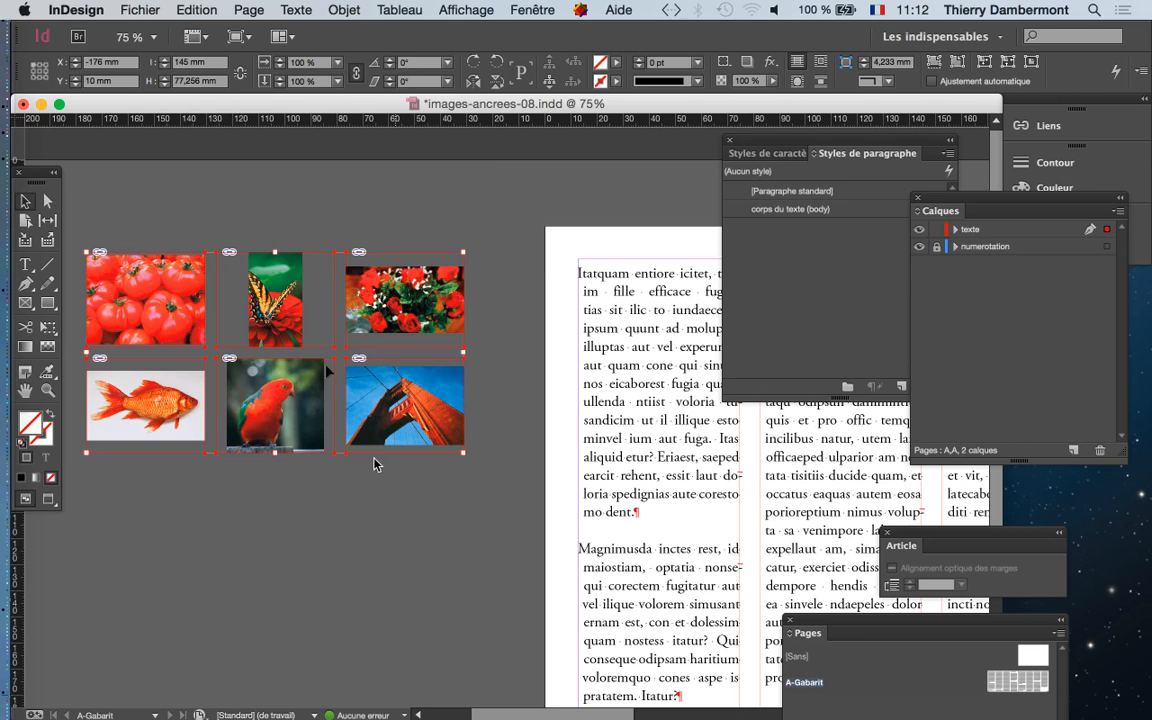
left_click(196, 10)
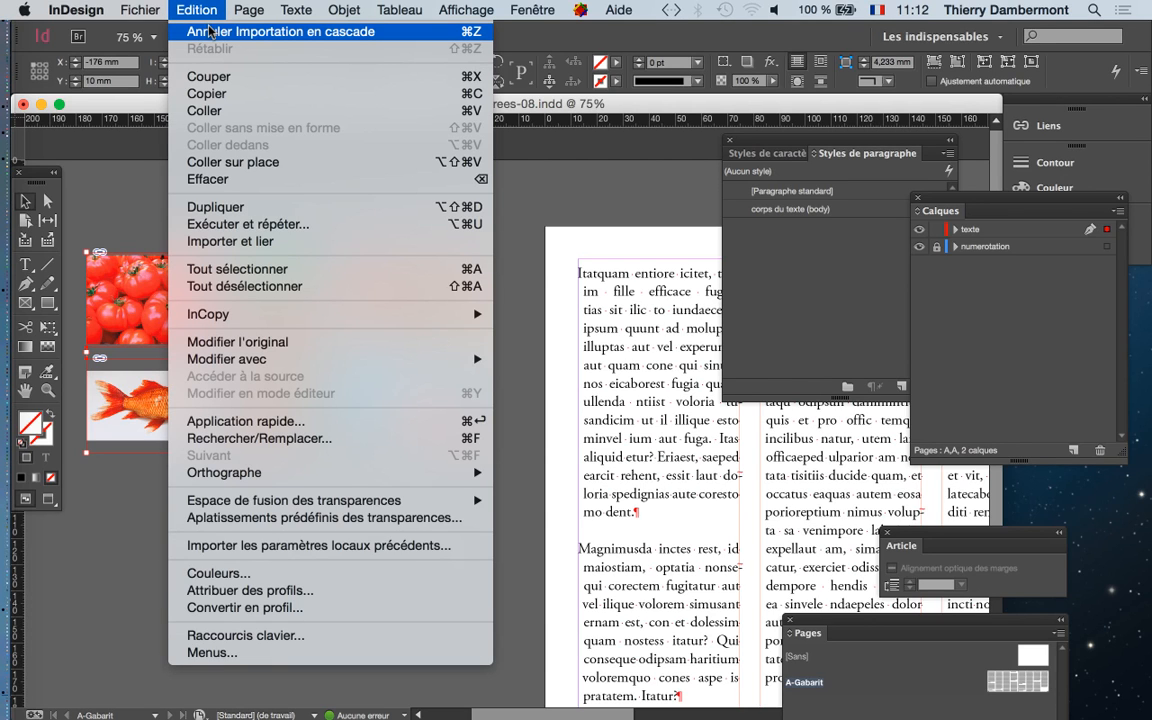
left_click(210, 32)
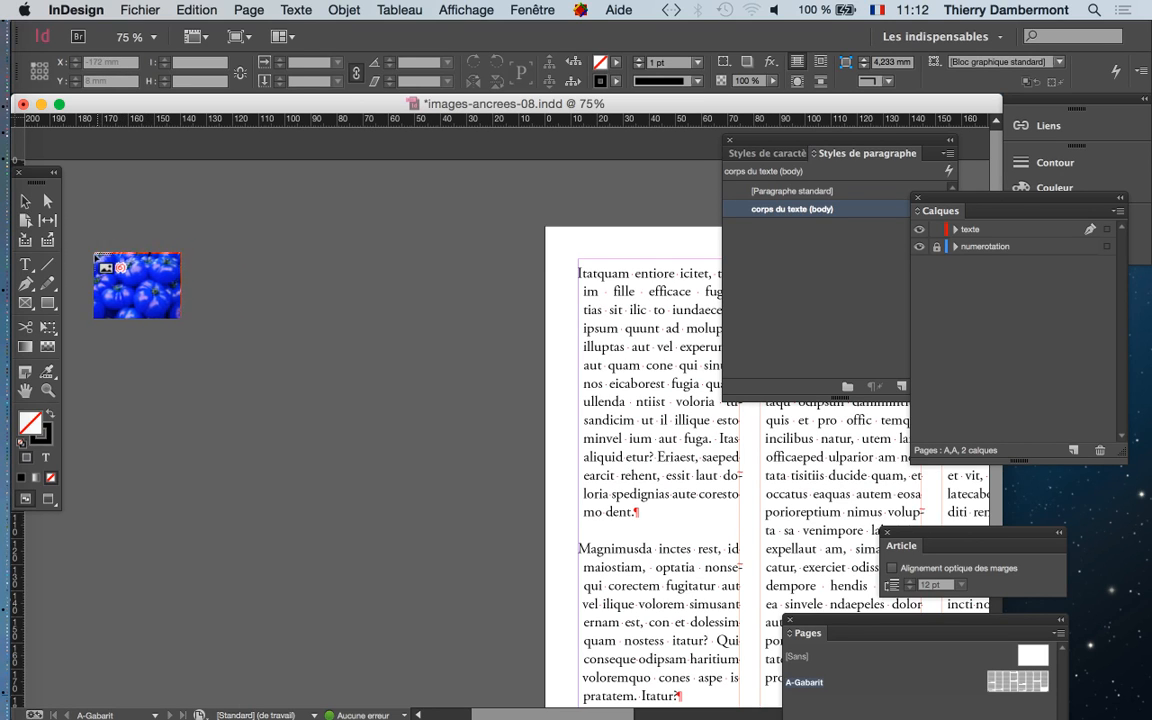
Place the images again in a three-by-two grid about 147 mm wide beside the page, and delete them.
left_click_drag(95, 256, 477, 539)
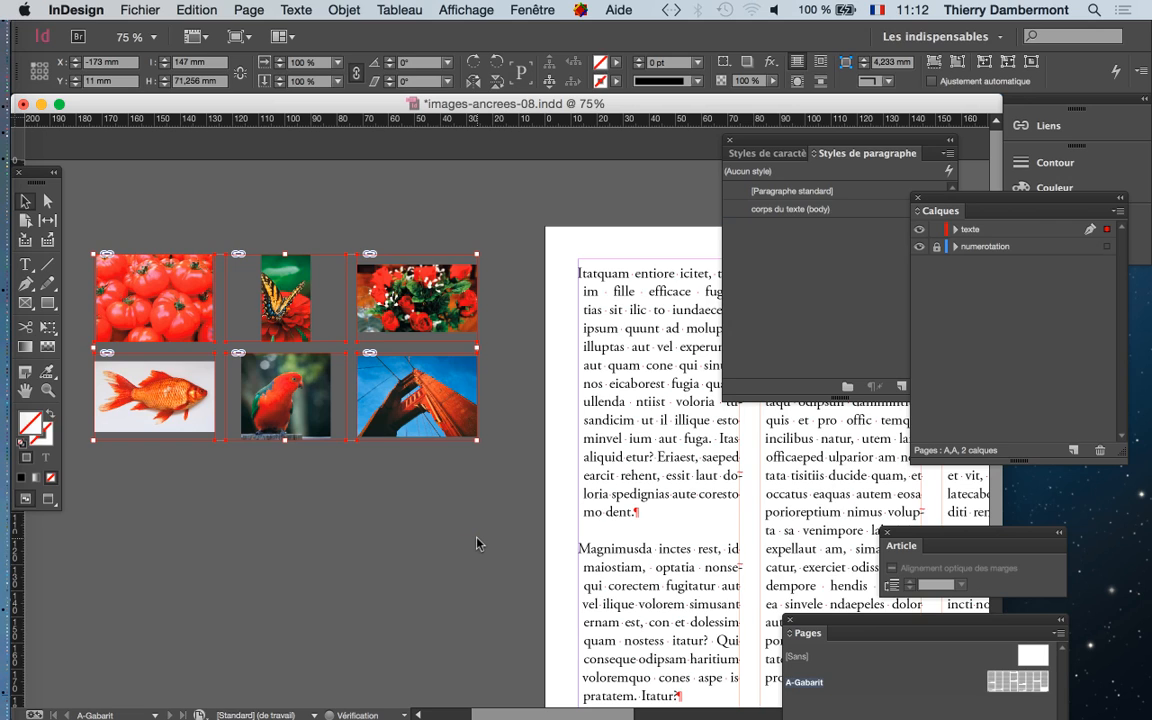
key("BackSpace")
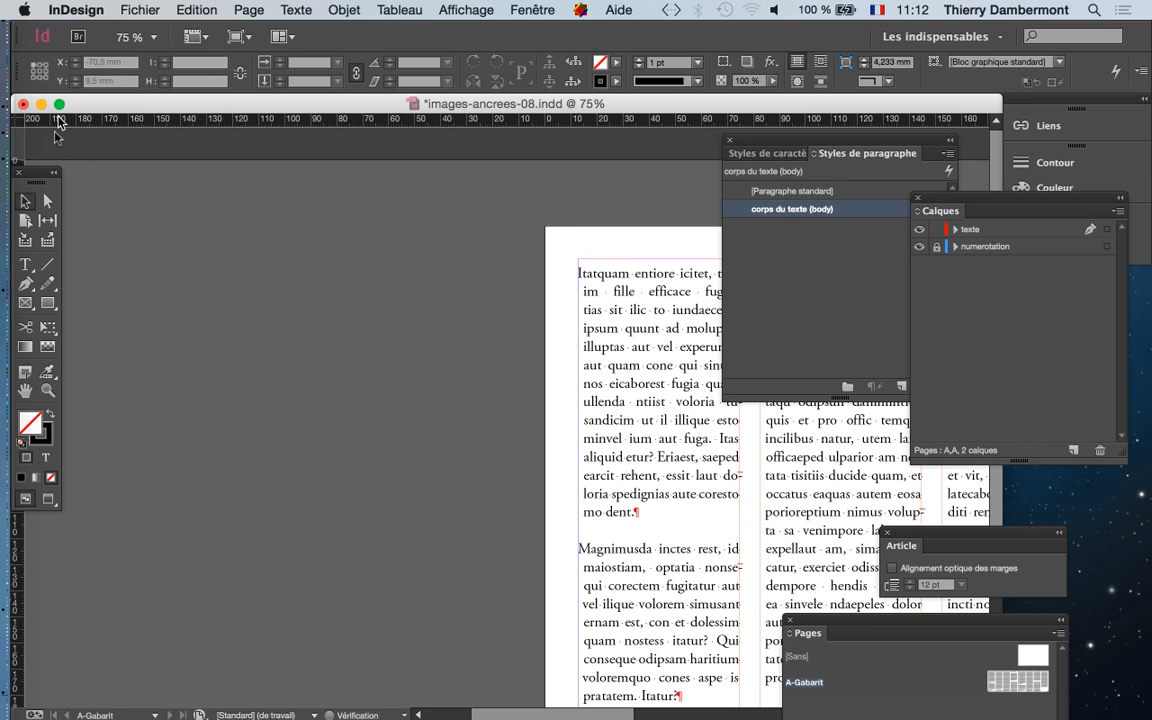
Reposition the Tools panel and disable "Faire correspondre la table de montage au thème de couleur" in the Interface preferences.
left_click_drag(38, 174, 65, 190)
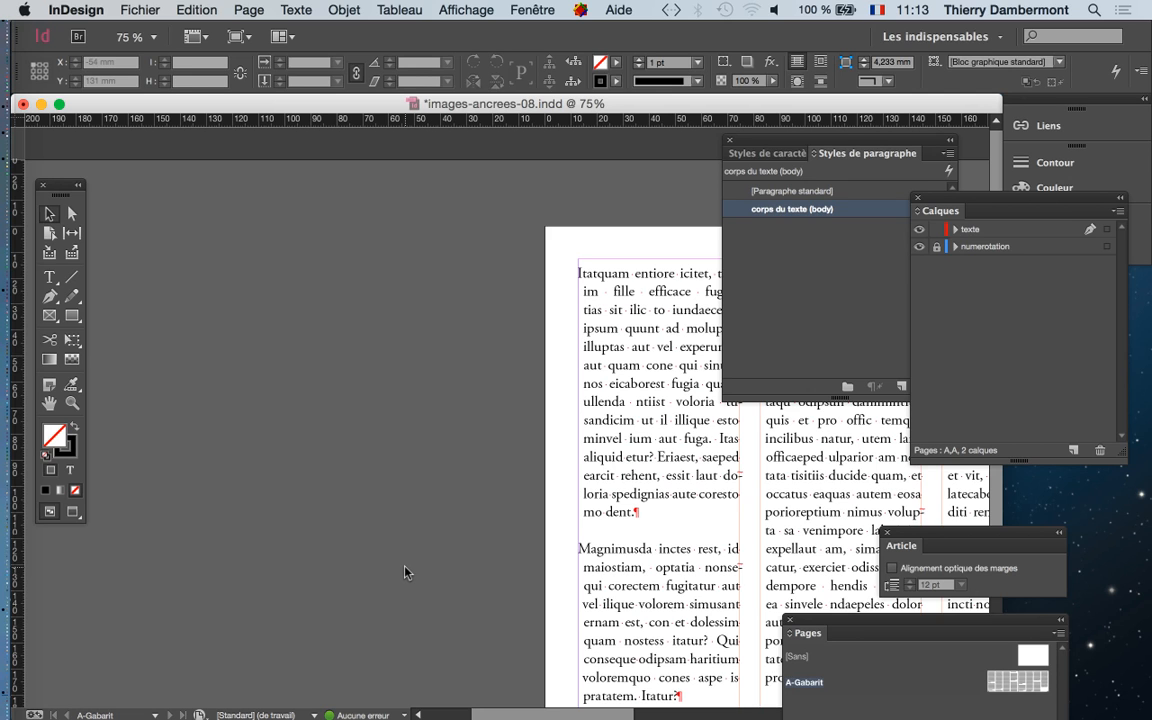
left_click(53, 8)
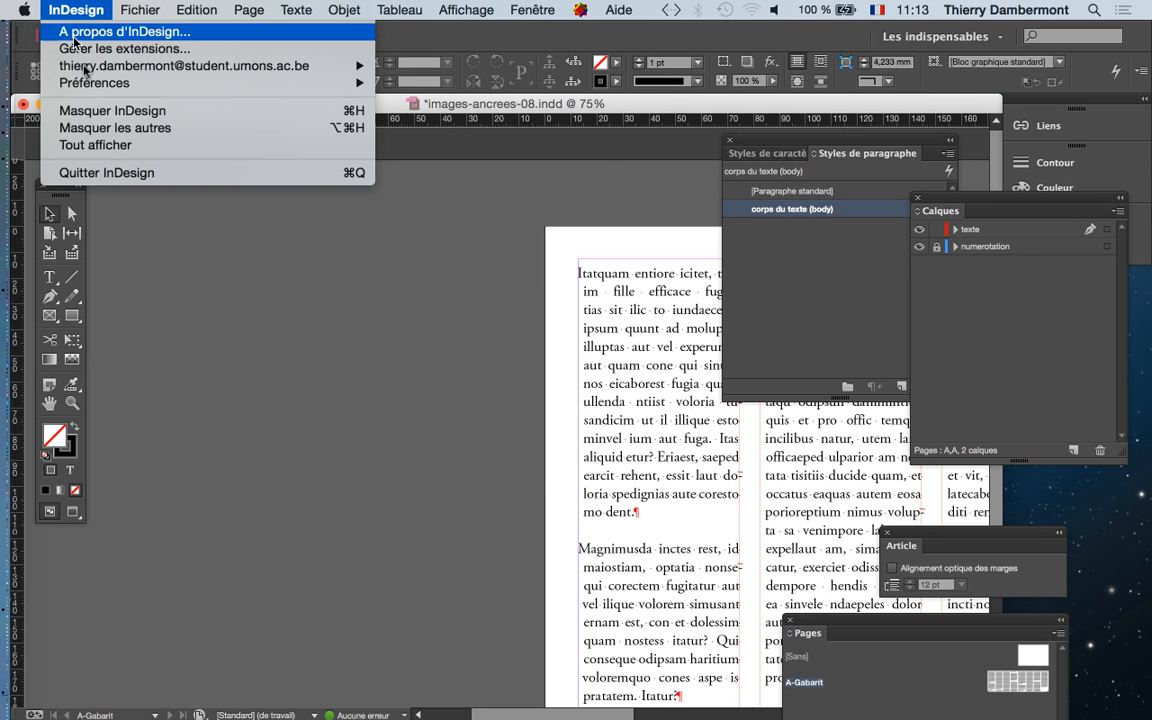
mouse_move(94, 82)
left_click(423, 107)
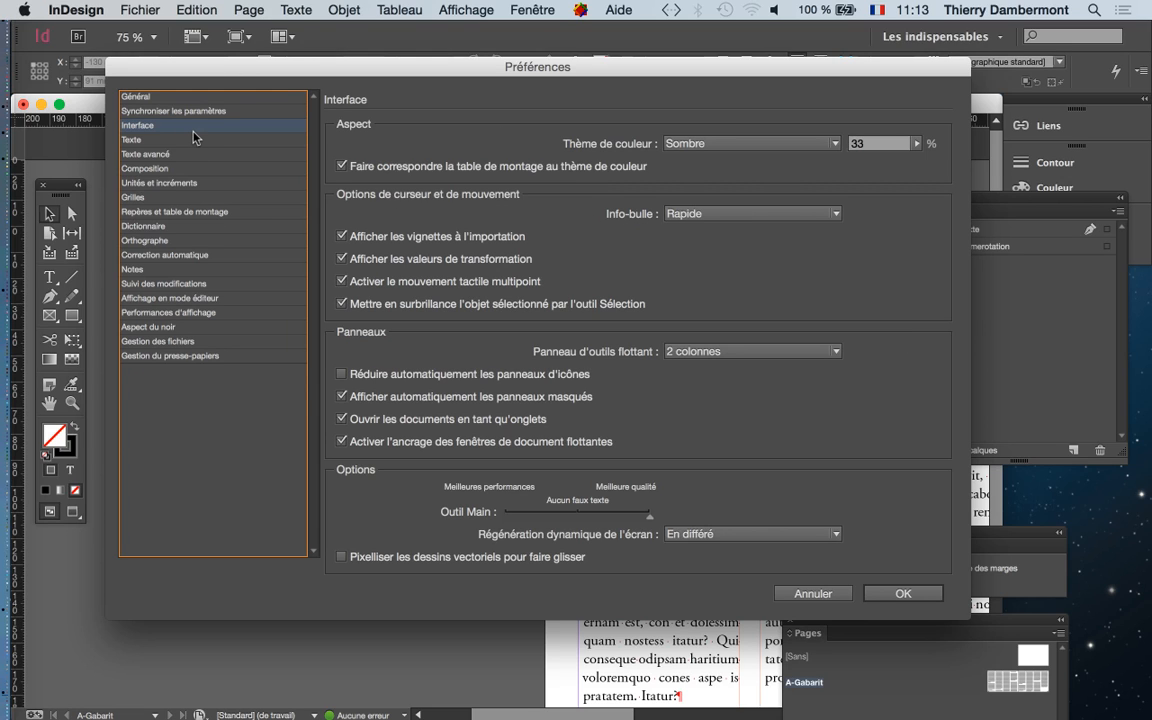
key("alt")
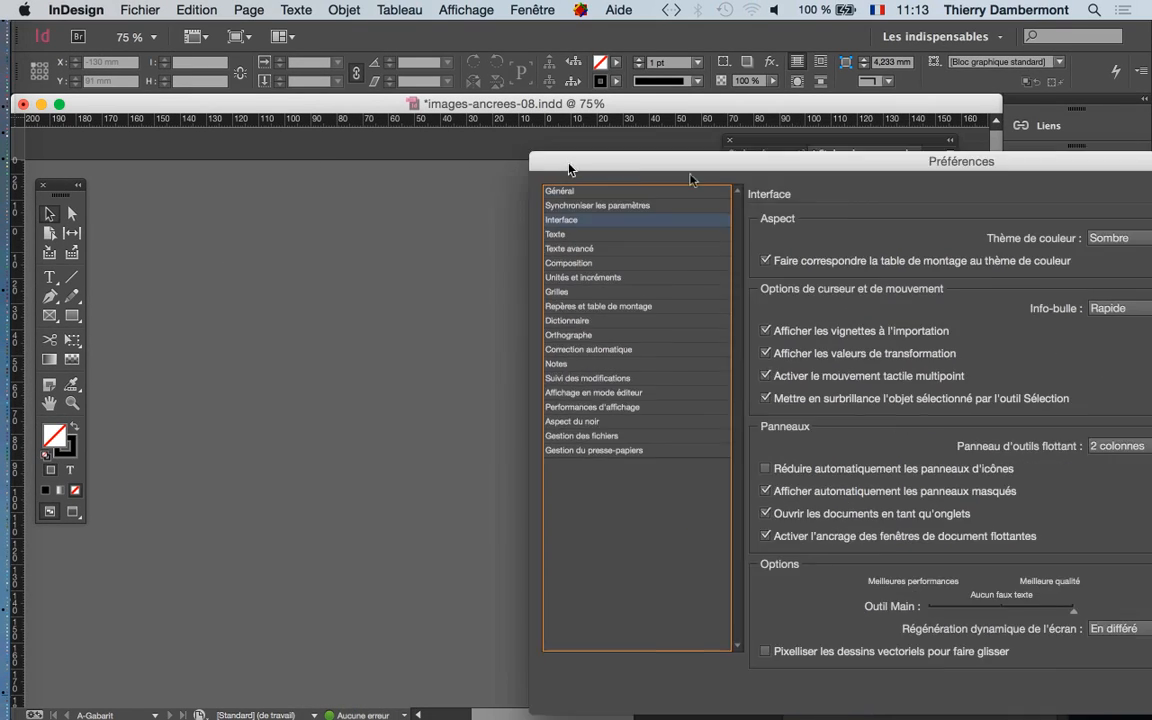
left_click_drag(568, 164, 198, 151)
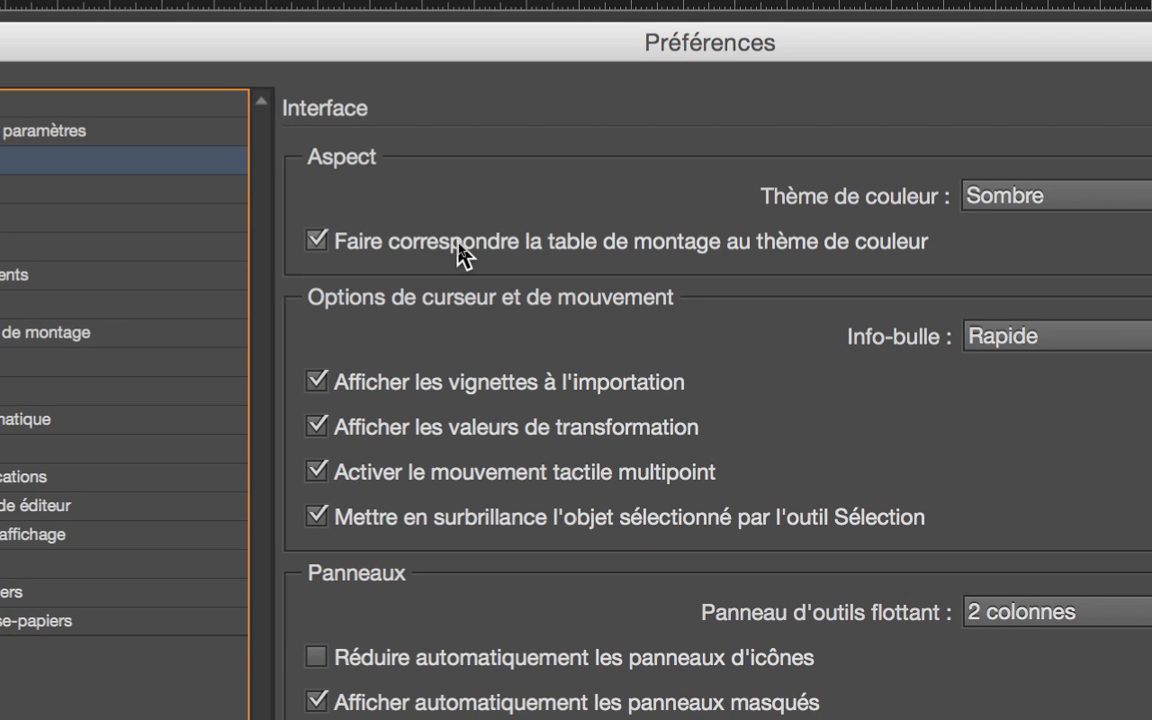
left_click(458, 250)
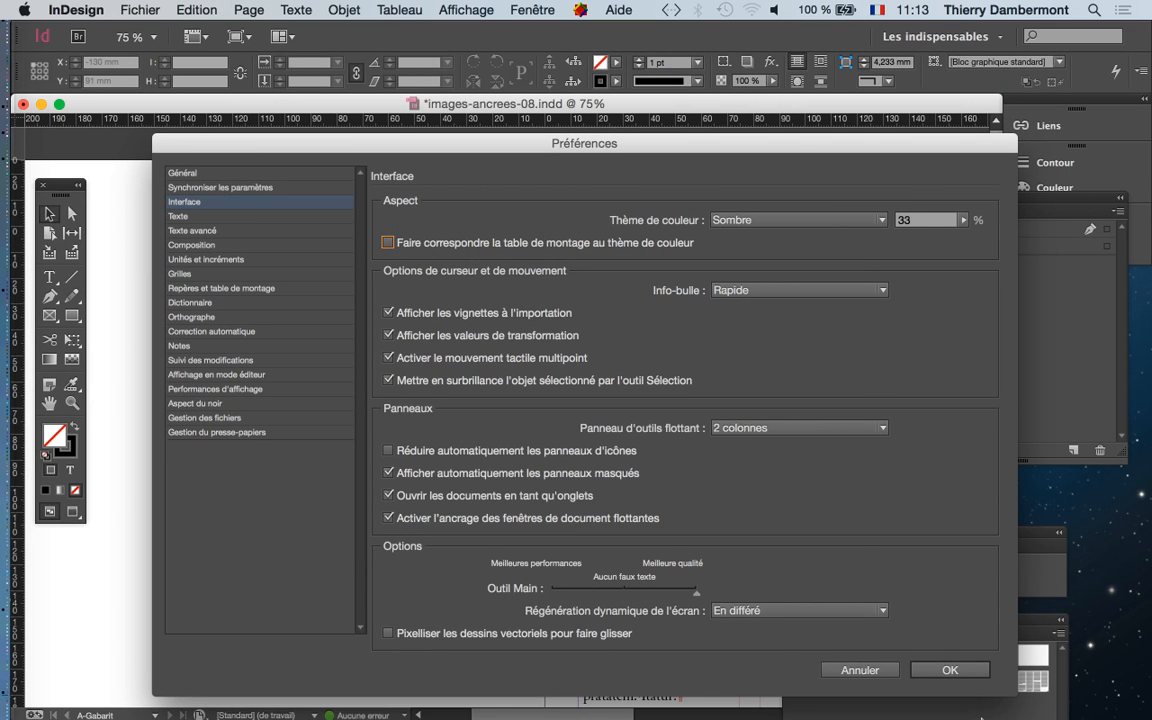
left_click(950, 669)
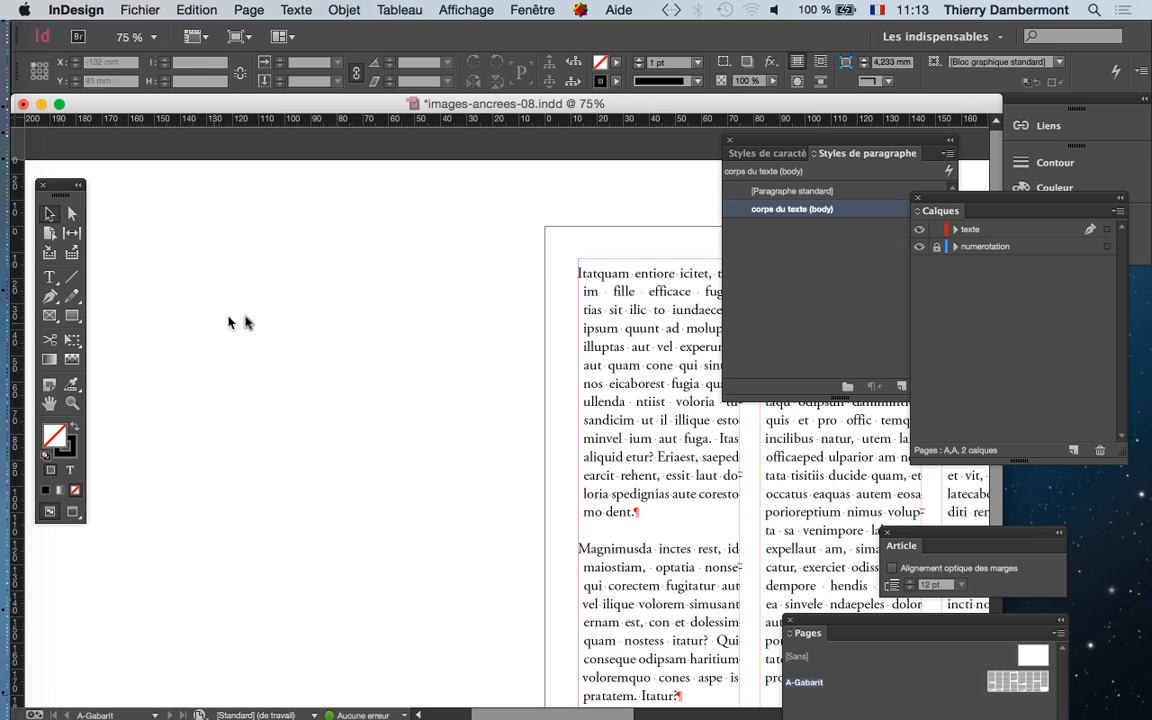
Import all six JPEG images again, from public-domain-archive-15.jpg through goldfish-out-of-water.jpg, loading them for placement on the white pasteboard.
left_click(140, 10)
left_click(147, 259)
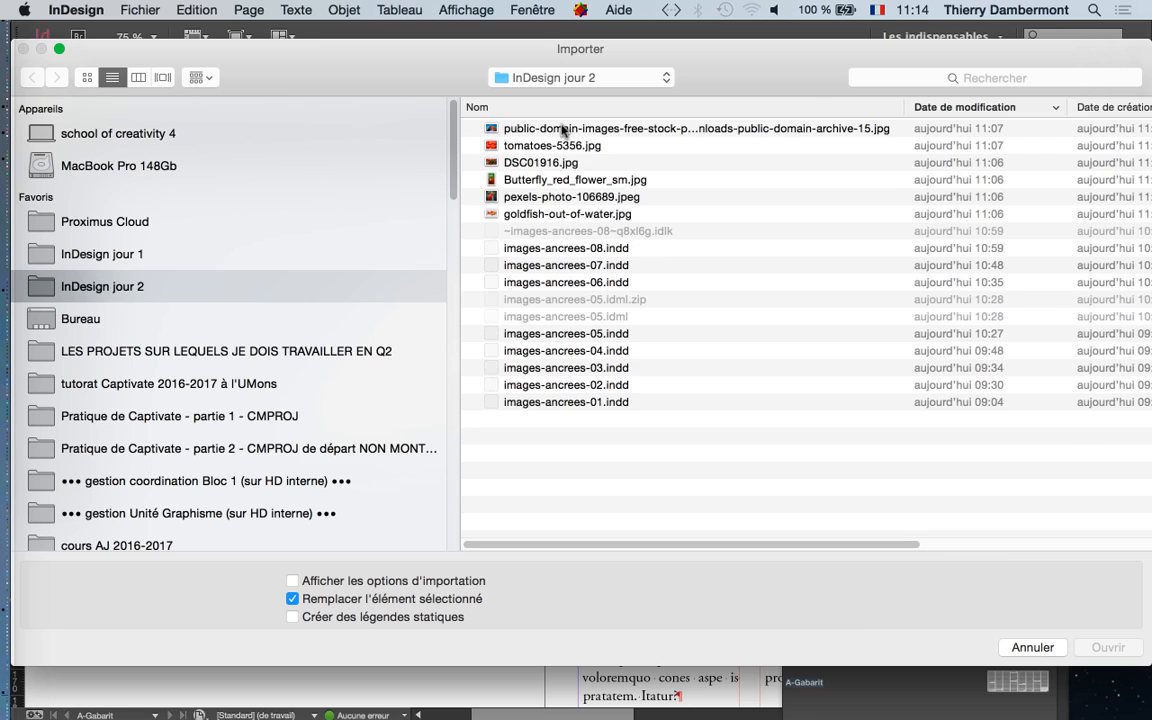
left_click(511, 127)
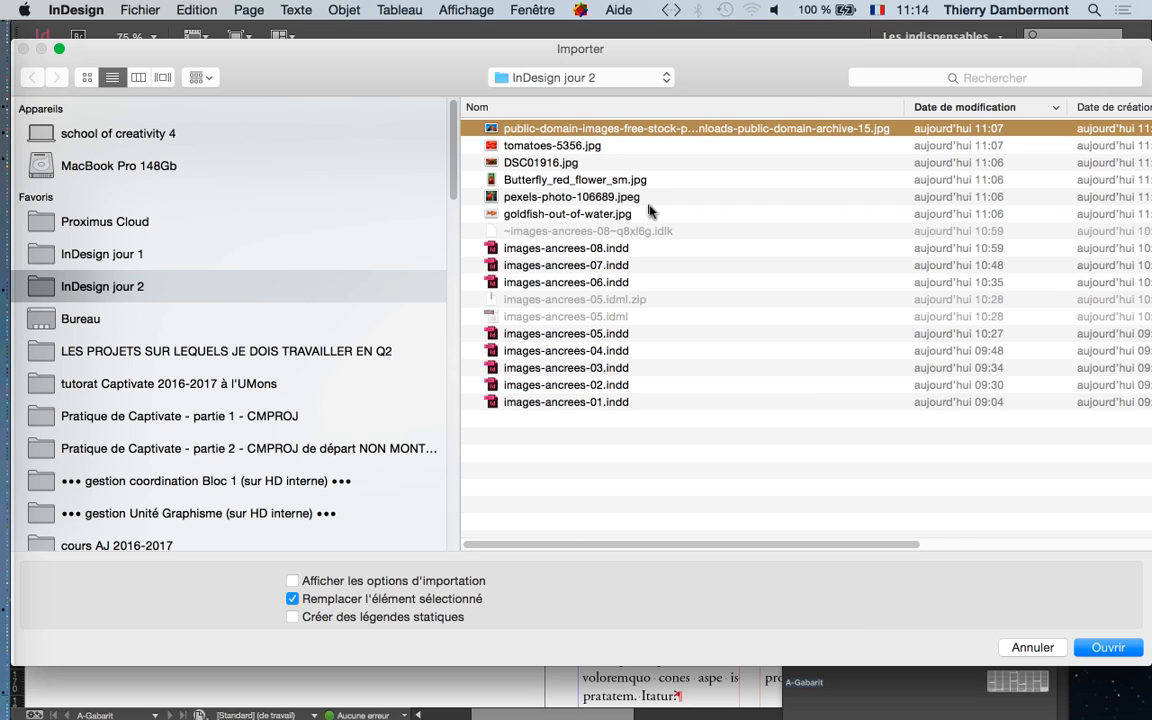
left_click(588, 210, "shift")
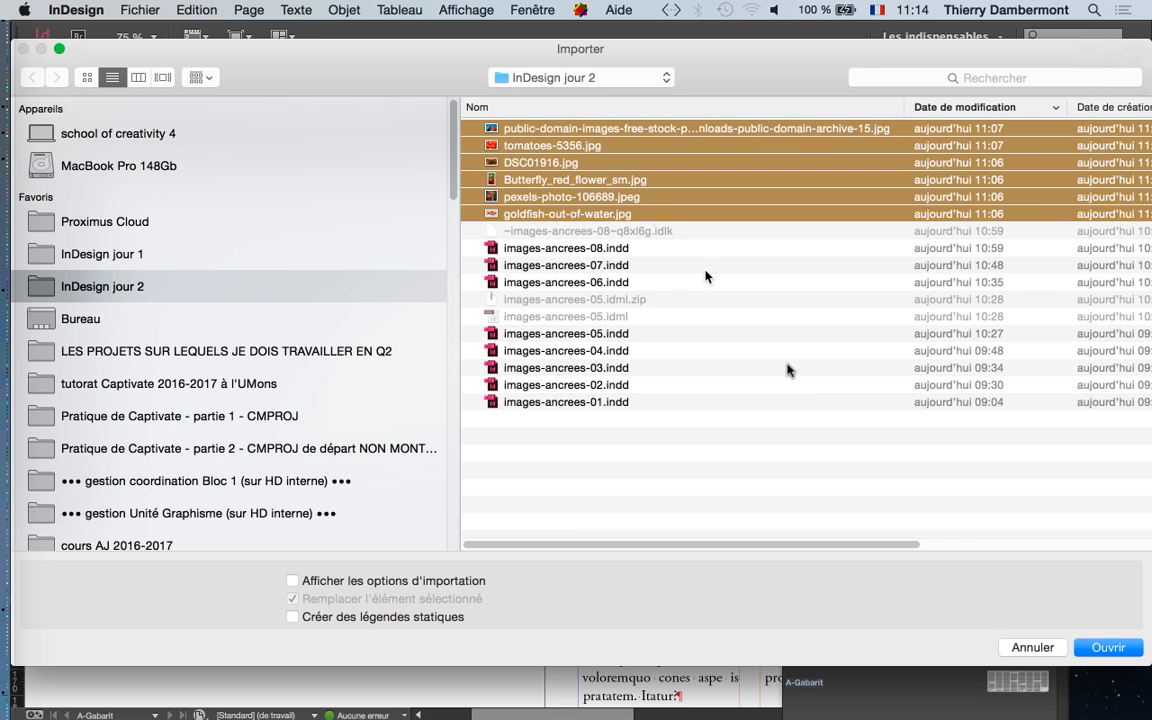
left_click(1100, 647)
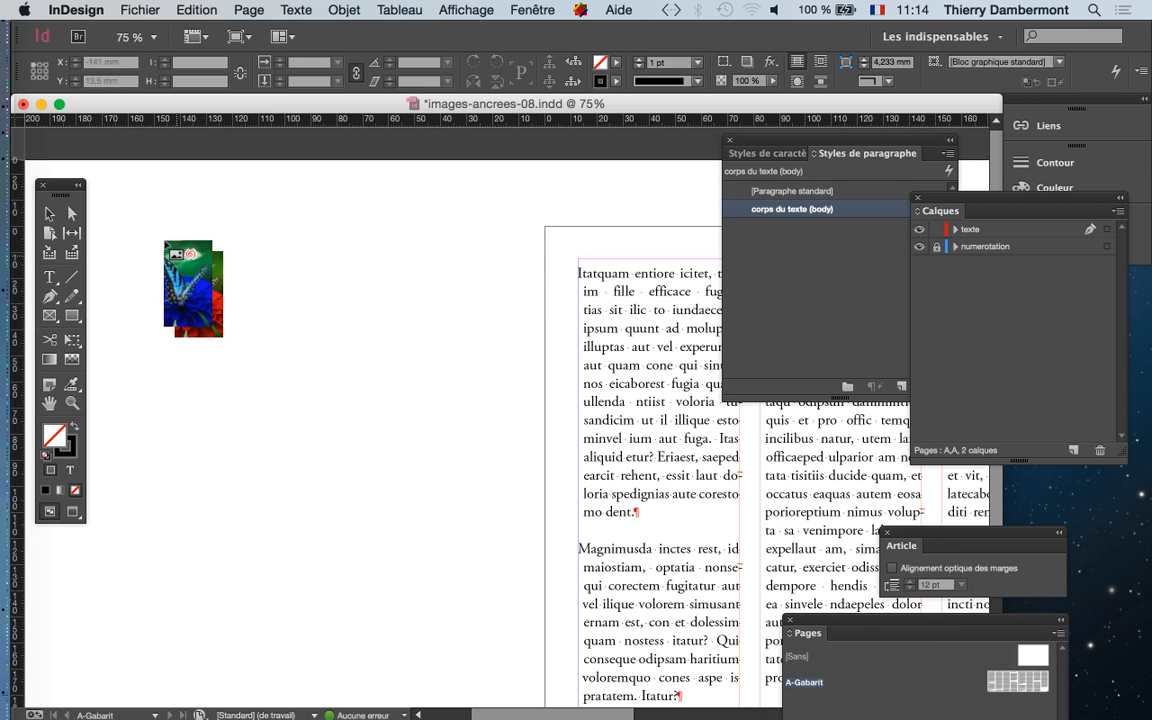
Place the six loaded images on the pasteboard beside the page as a grid of two columns and three rows, about 117.5 by 132.5 mm.
left_click_drag(124, 207, 340, 384)
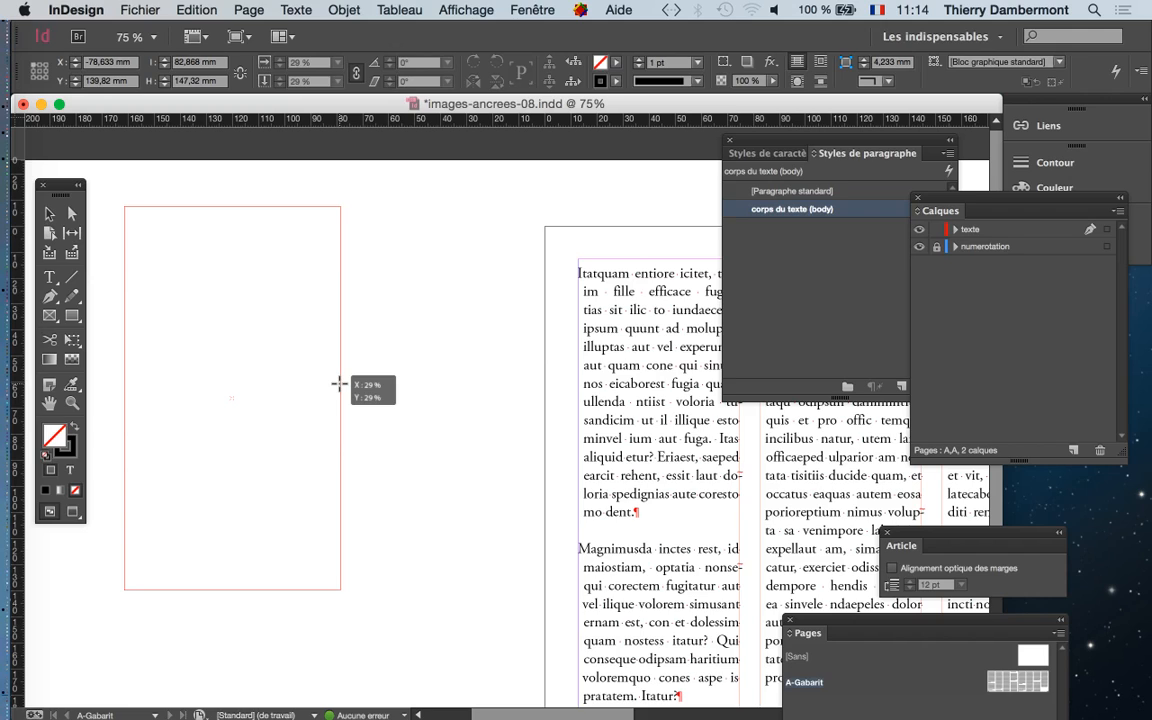
left_click_drag(340, 384, 340, 384)
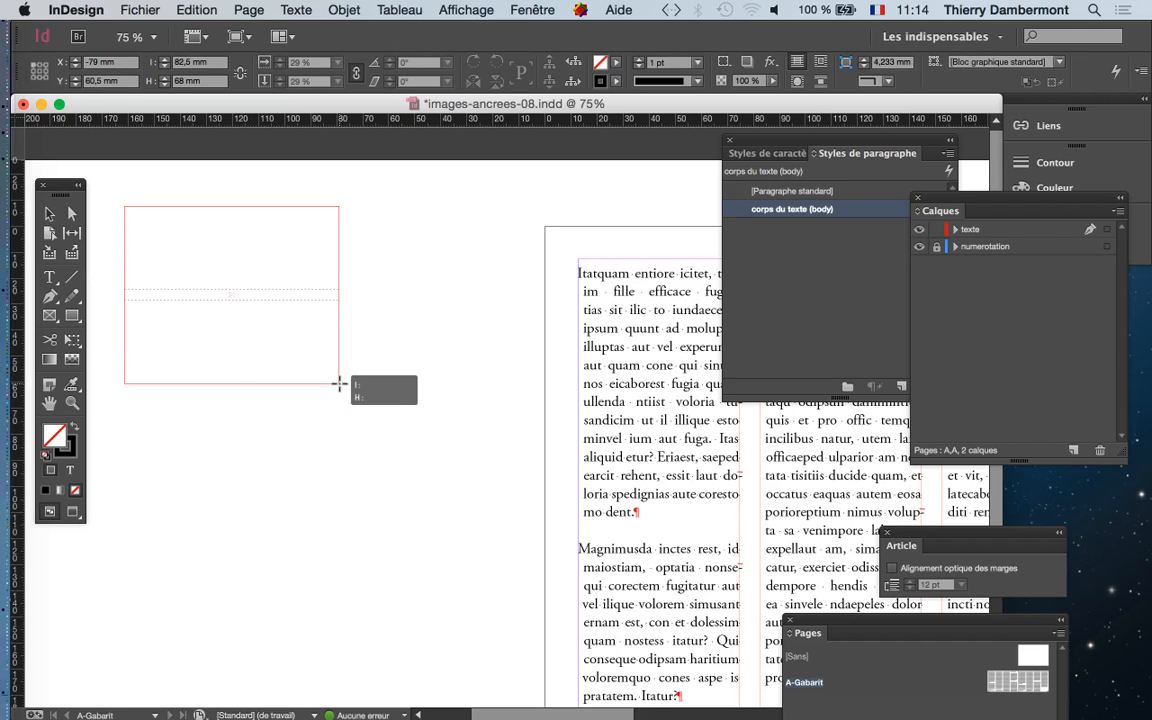
key("Right")
left_click_drag(340, 384, 480, 546)
key("Up")
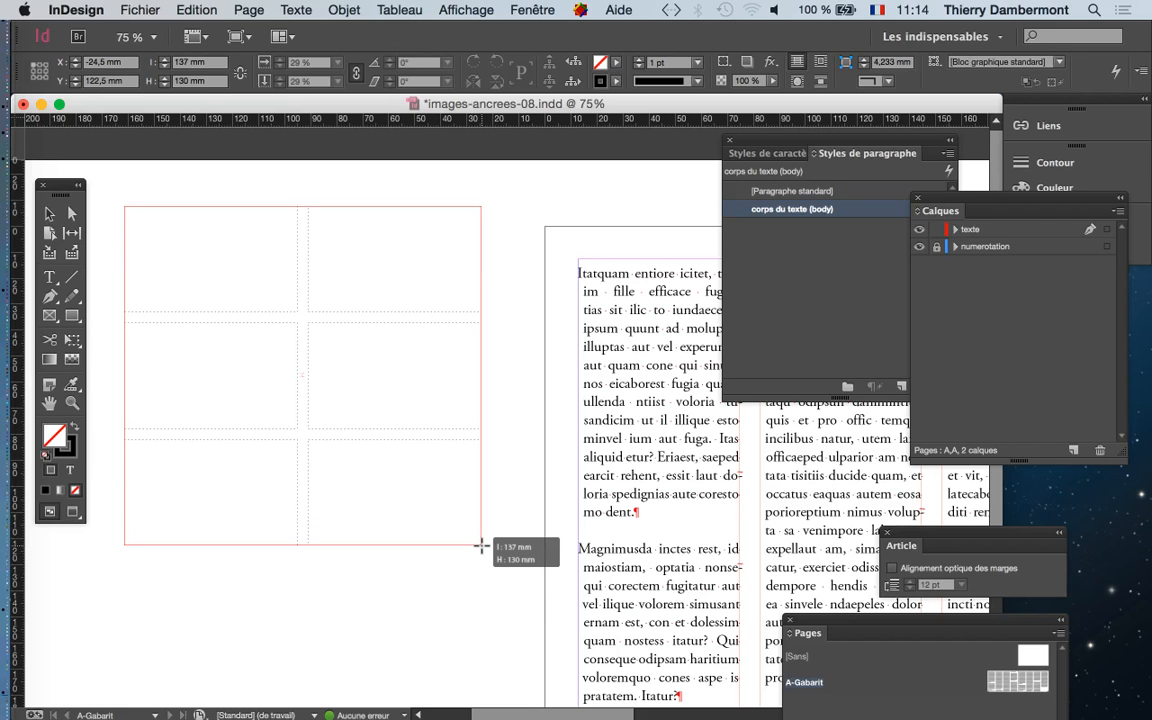
key("Up")
left_click_drag(480, 546, 429, 552)
key("Up")
key("Up")
key("Right")
key("Right")
key("Left")
key("Left")
key("Down")
key("Down")
key("Down")
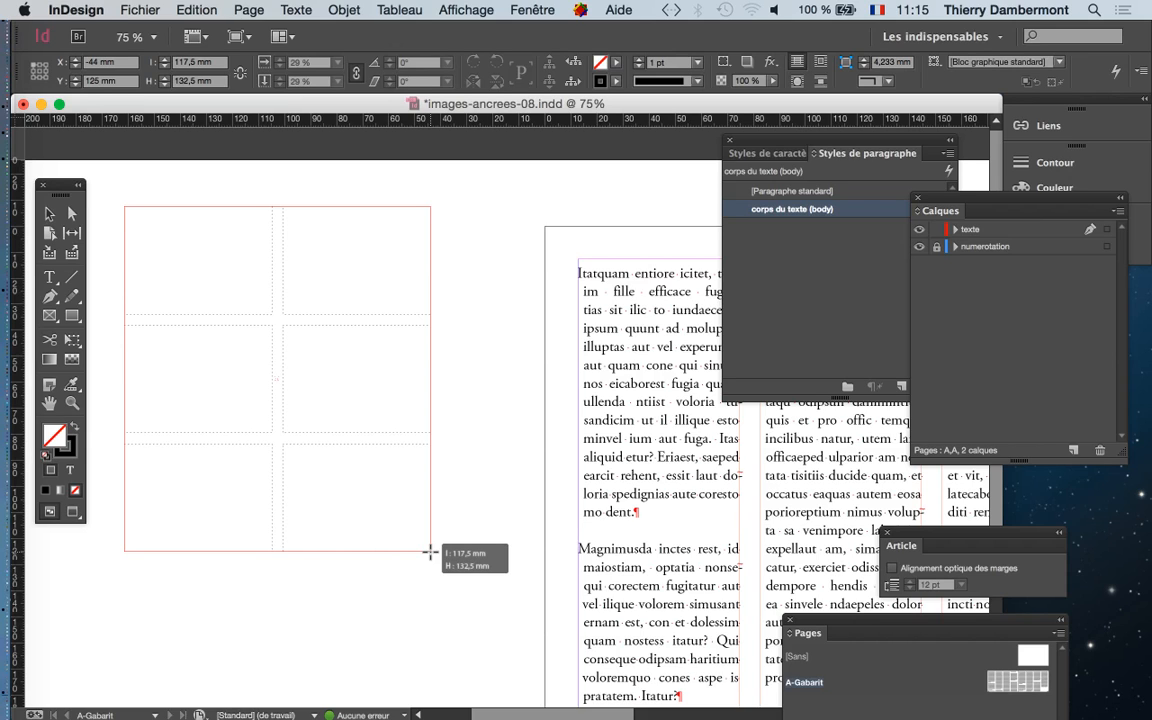
left_click_drag(429, 552, 429, 550)
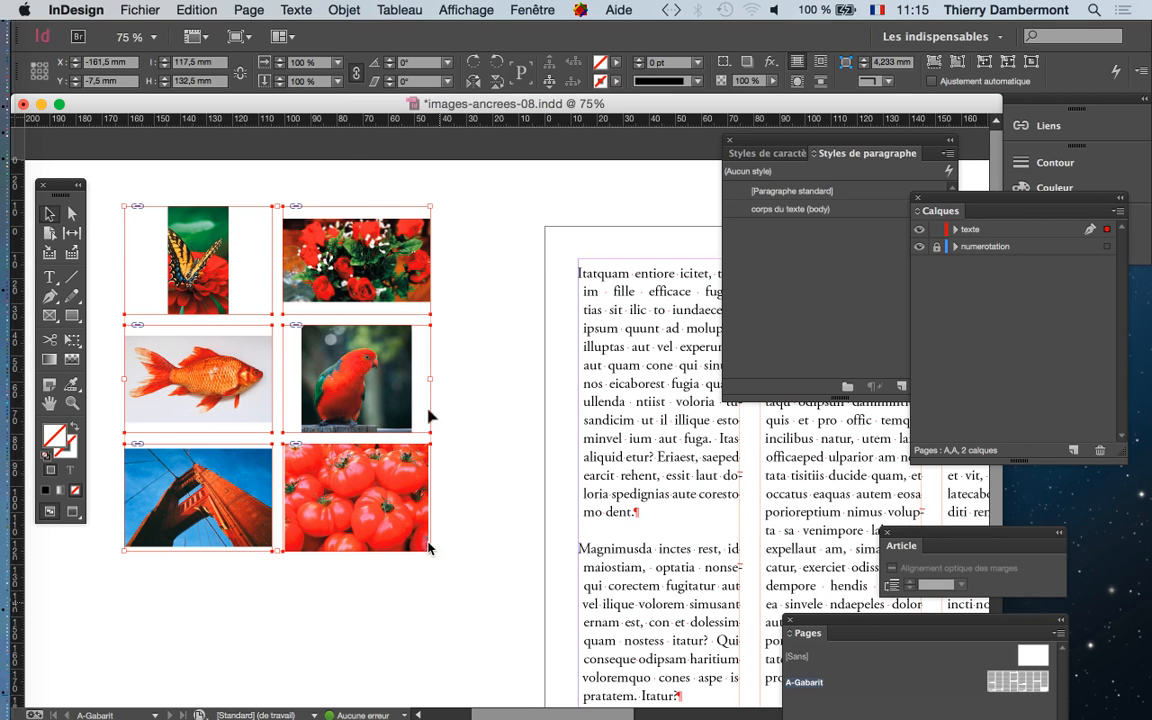
Fit all six placed images to their frames with "Remplir le bloc proportionnellement".
left_click(343, 10)
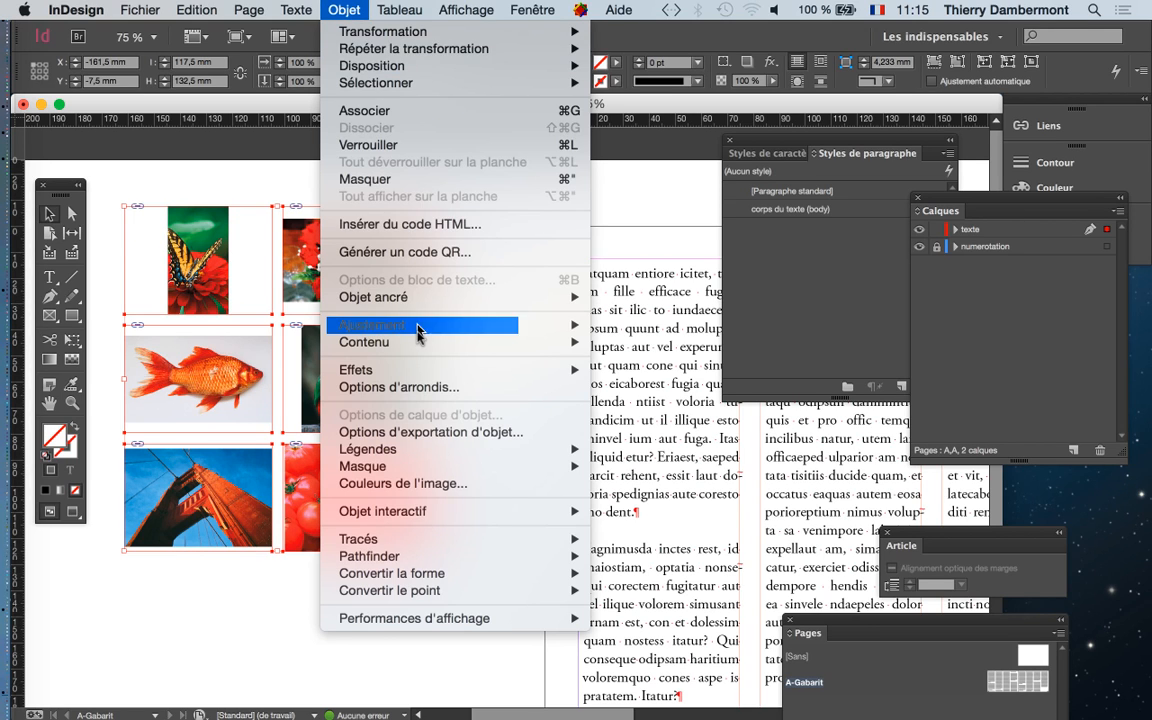
mouse_move(571, 324)
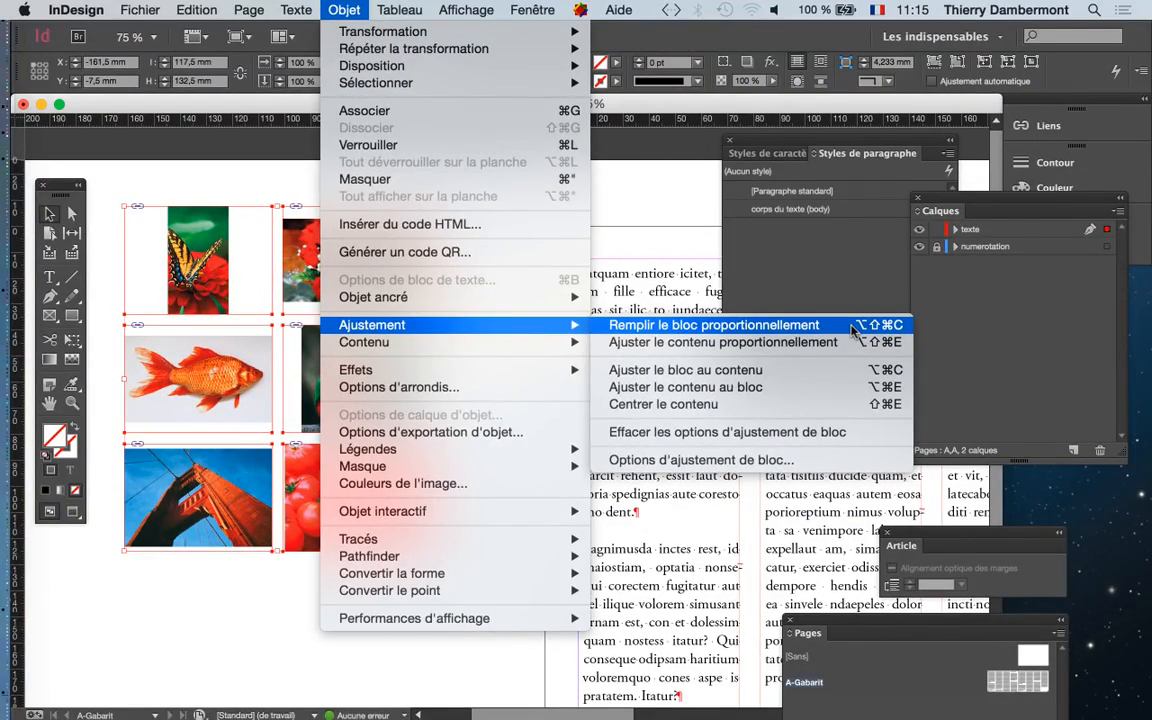
left_click(853, 327)
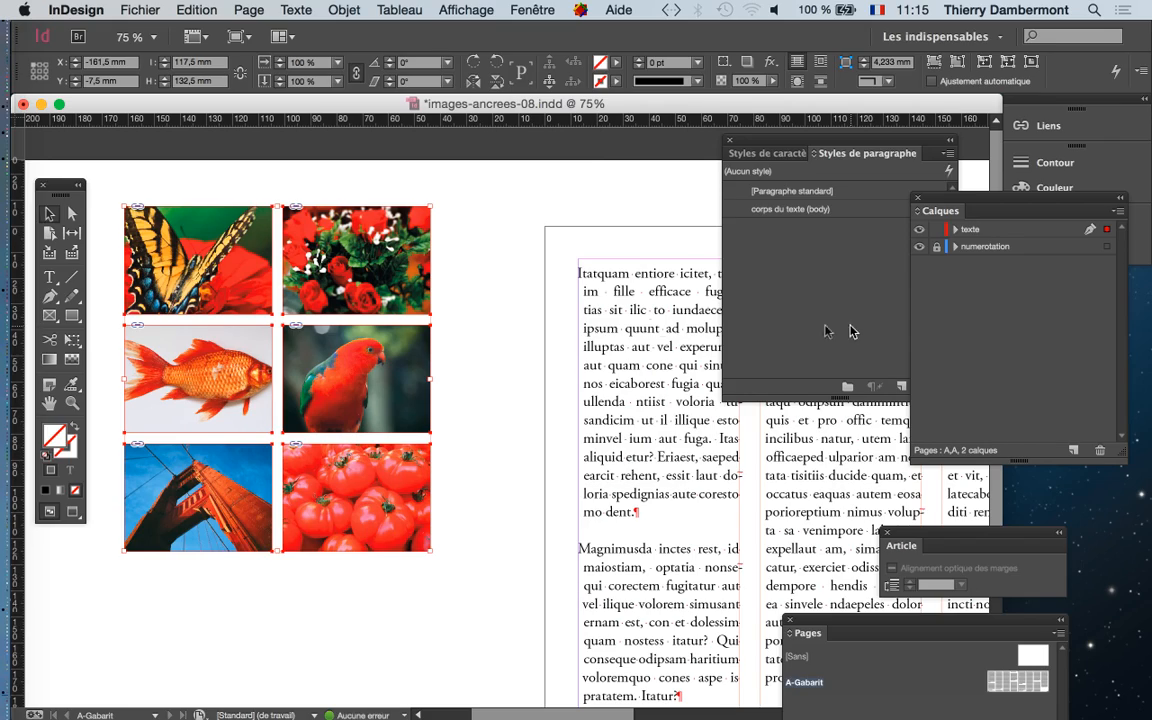